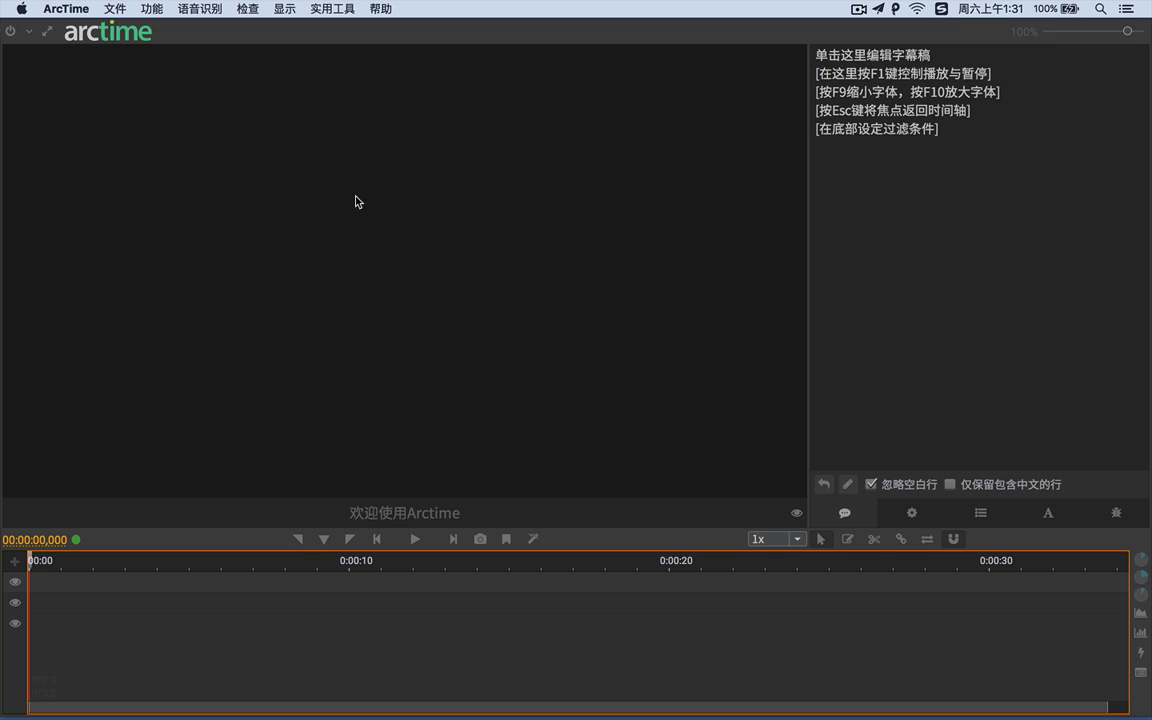
Load the video Official iPad Air Trailer.mp4 from the Finder folder 0 into Arctime and preview its first few seconds.
key("super+Tab")
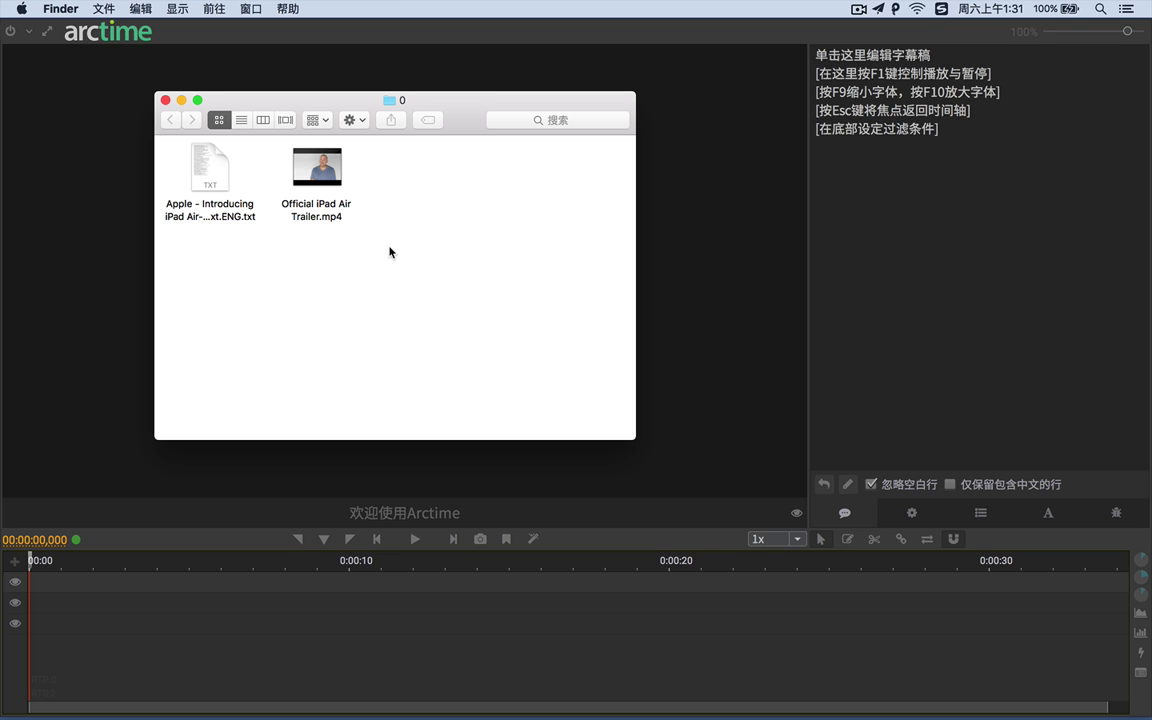
left_click_drag(390, 252, 278, 140)
left_click_drag(252, 279, 212, 177)
left_click(241, 252)
left_click_drag(317, 167, 77, 283)
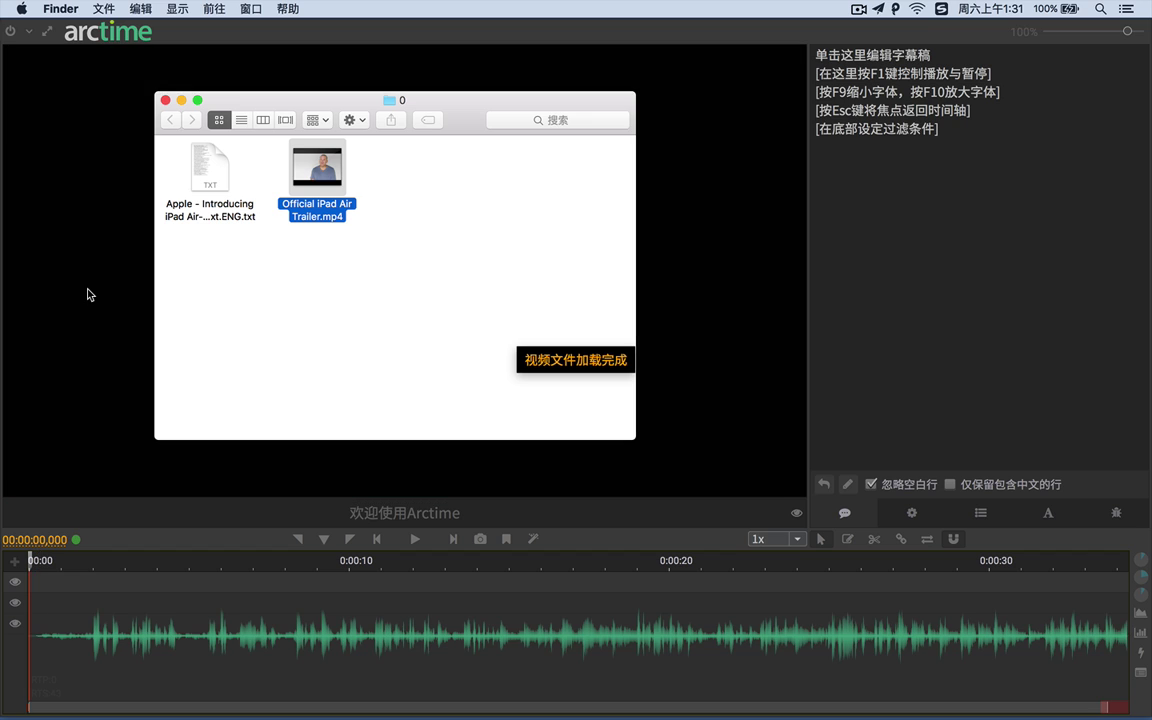
left_click(88, 294)
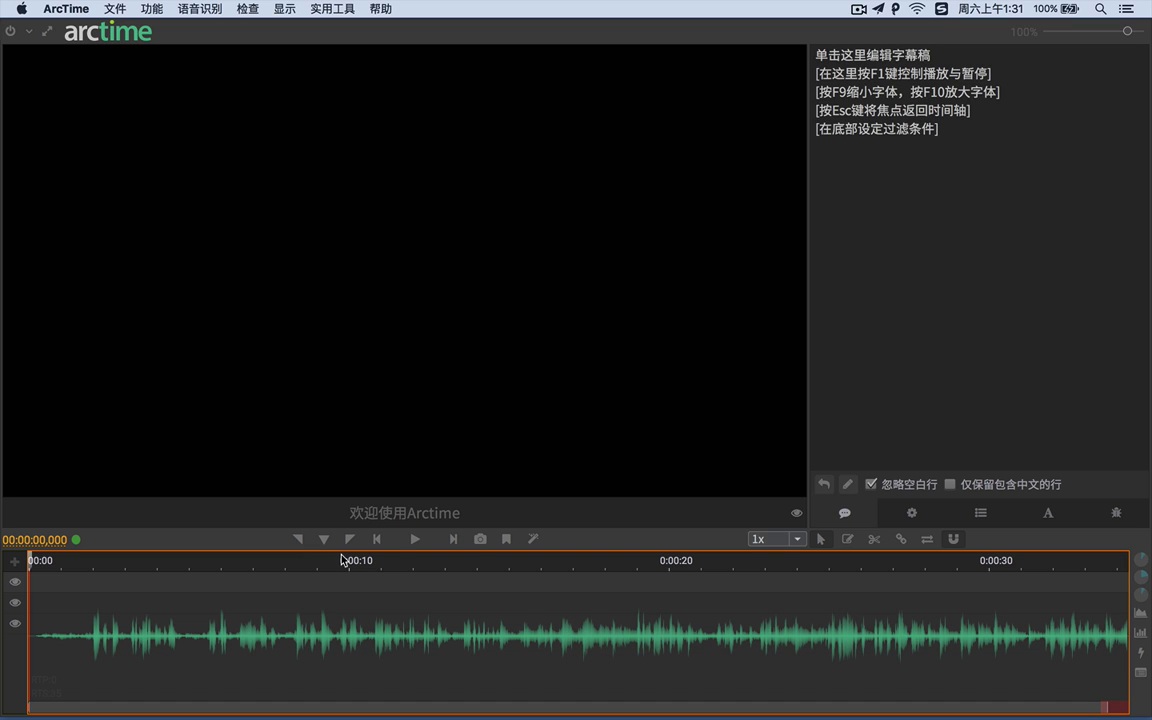
left_click(415, 541)
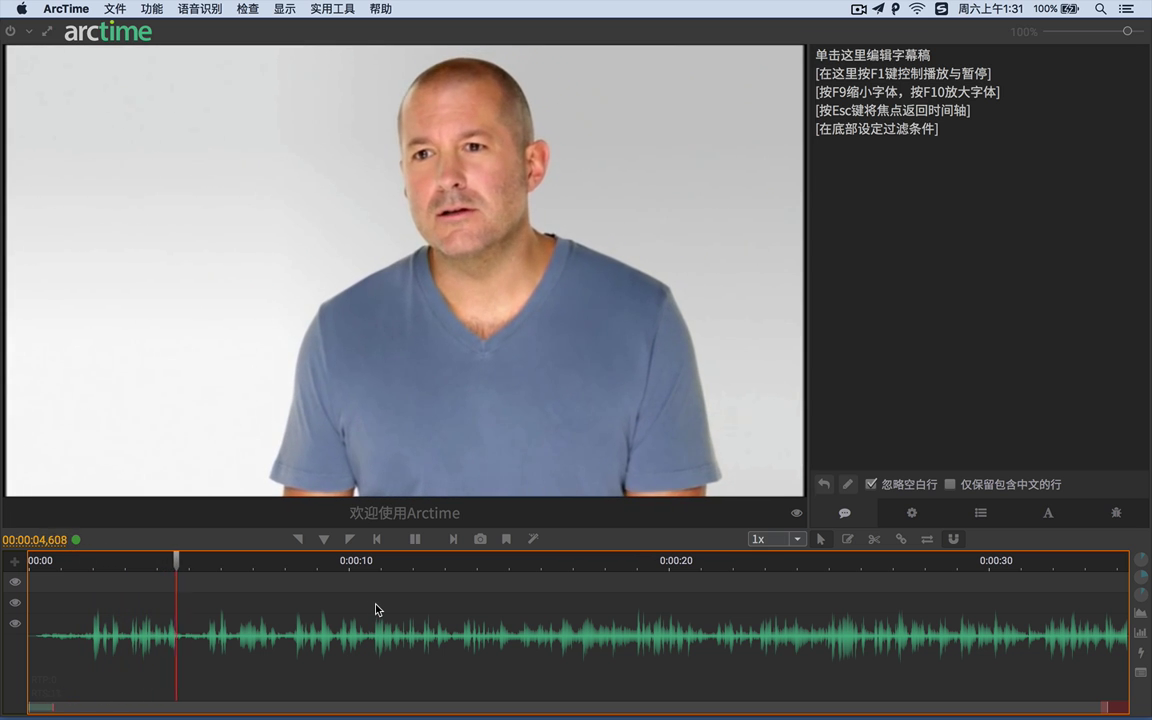
key("space")
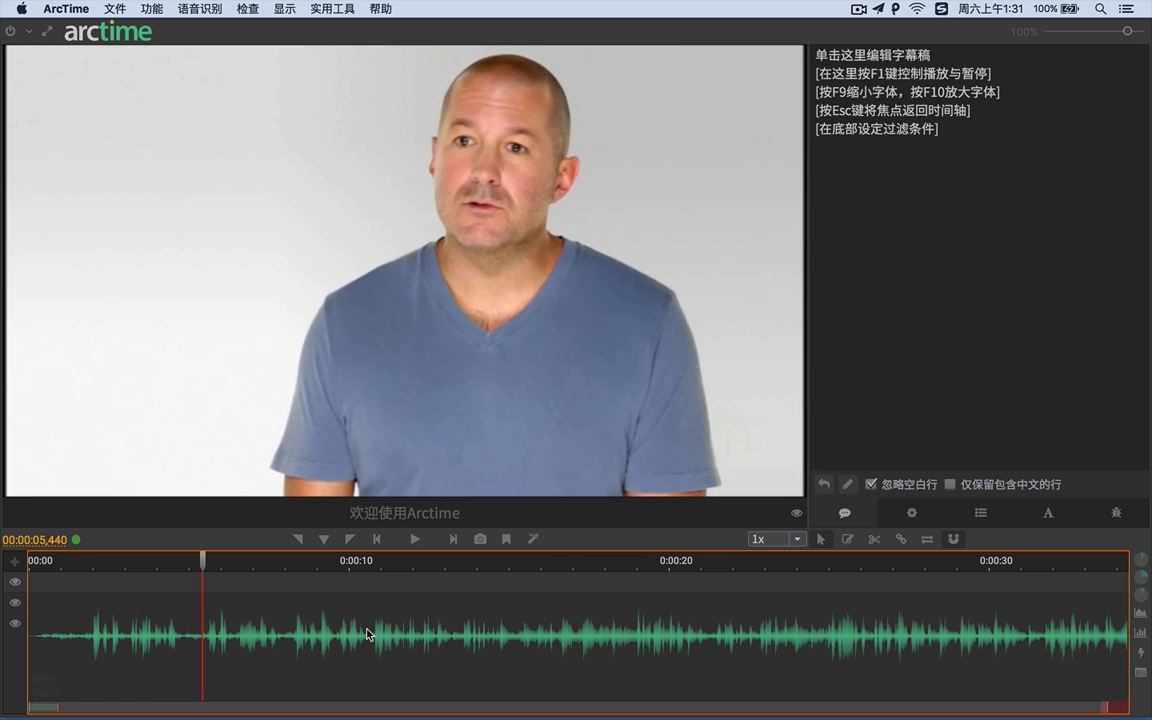
Import the "Apple - Introducing iPad Air" English TXT file from desktop folder 0 as plain text, keeping the ISO-8859-1 encoding.
left_click(116, 10)
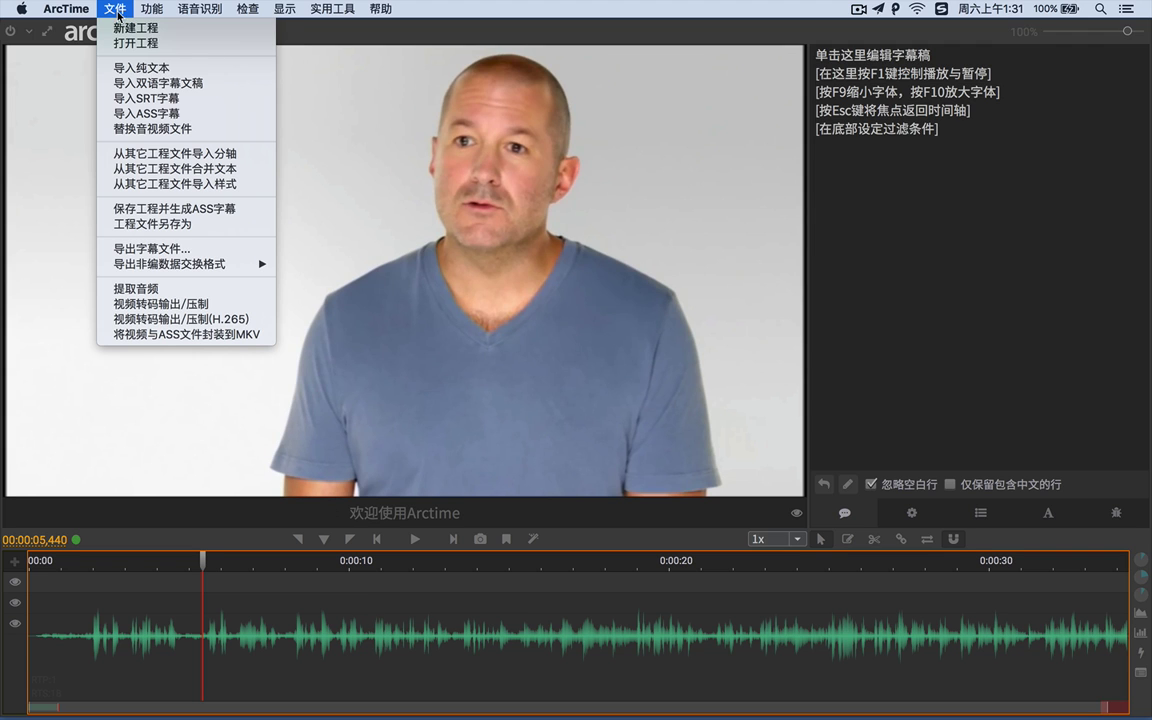
left_click(150, 70)
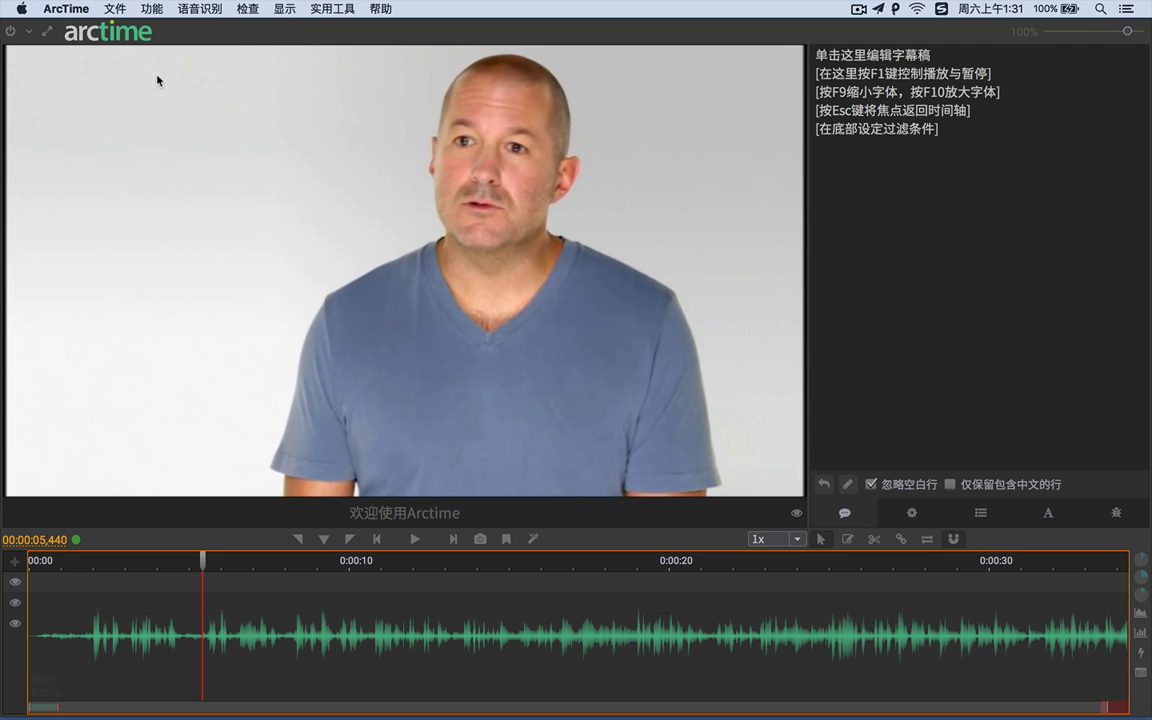
left_click(376, 193)
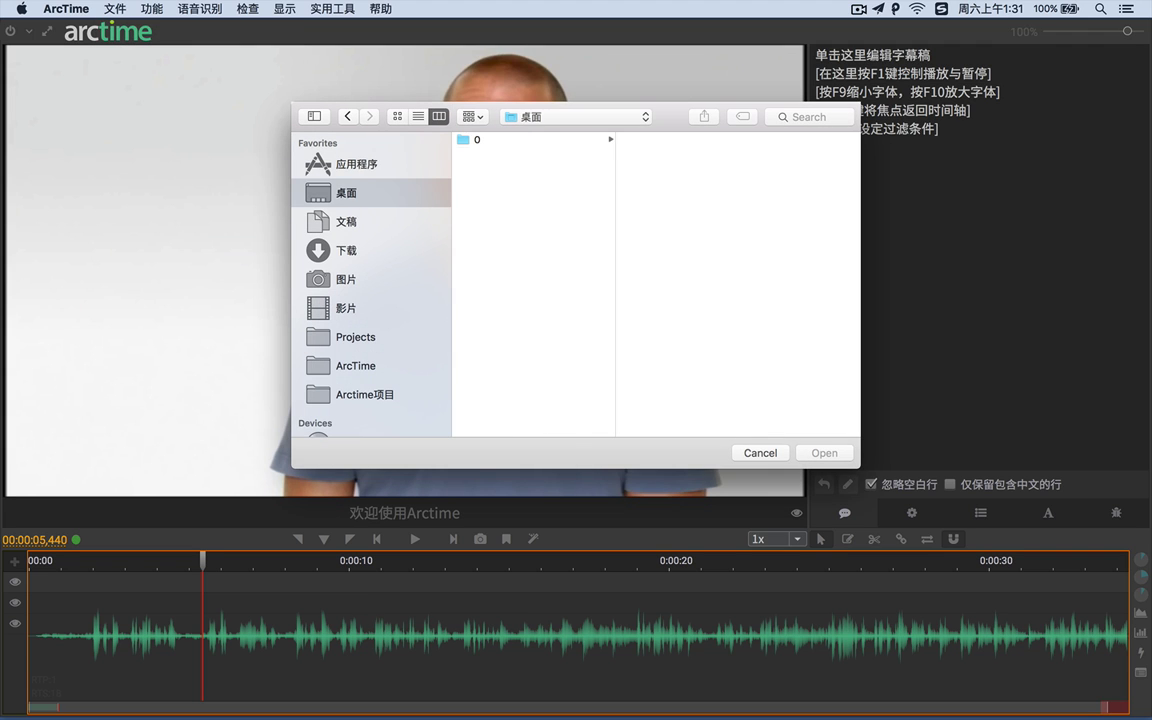
double_click(682, 149)
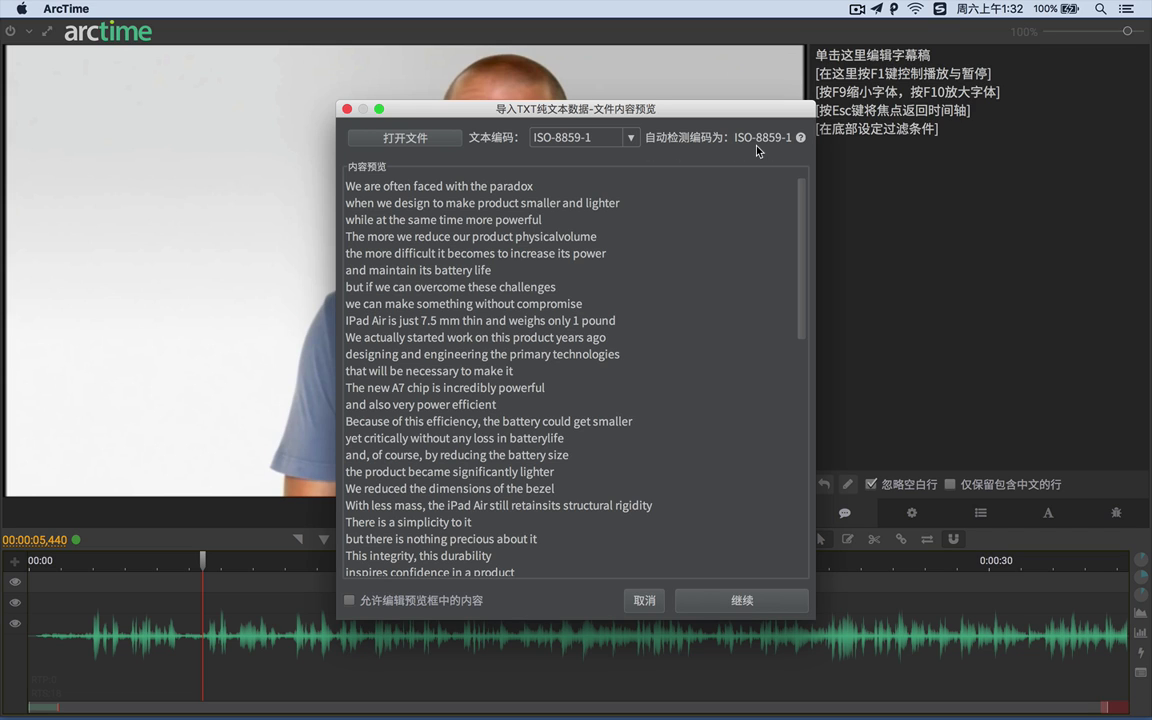
left_click(630, 140)
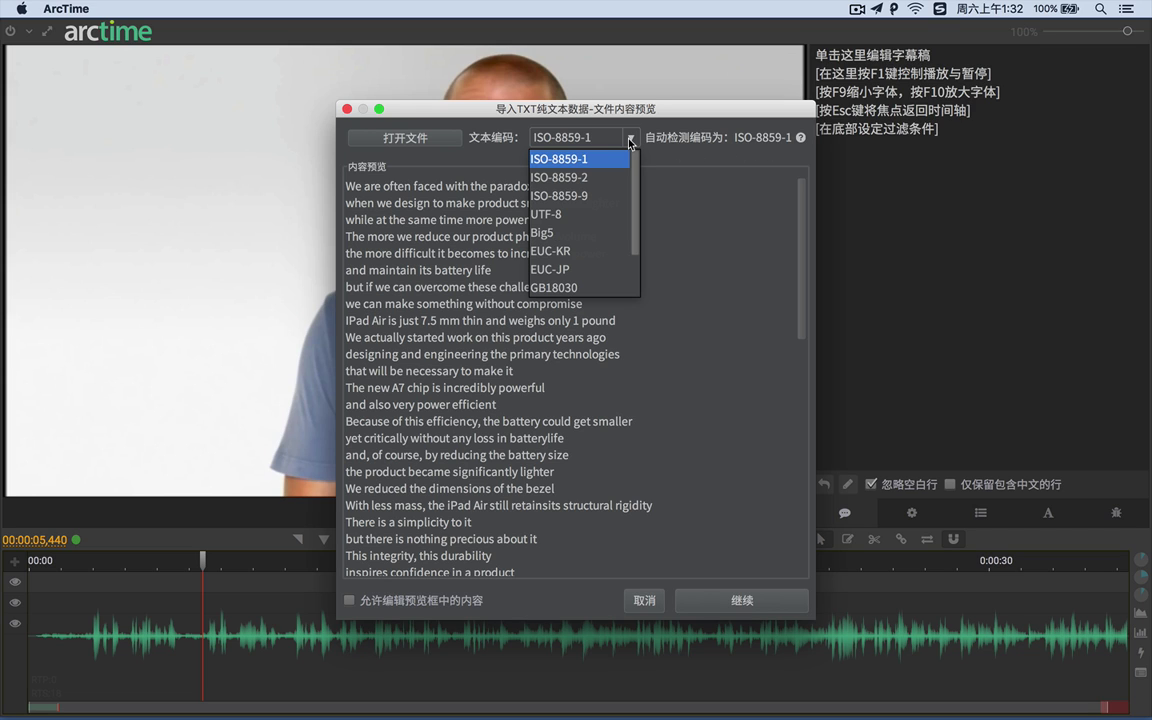
left_click(640, 249)
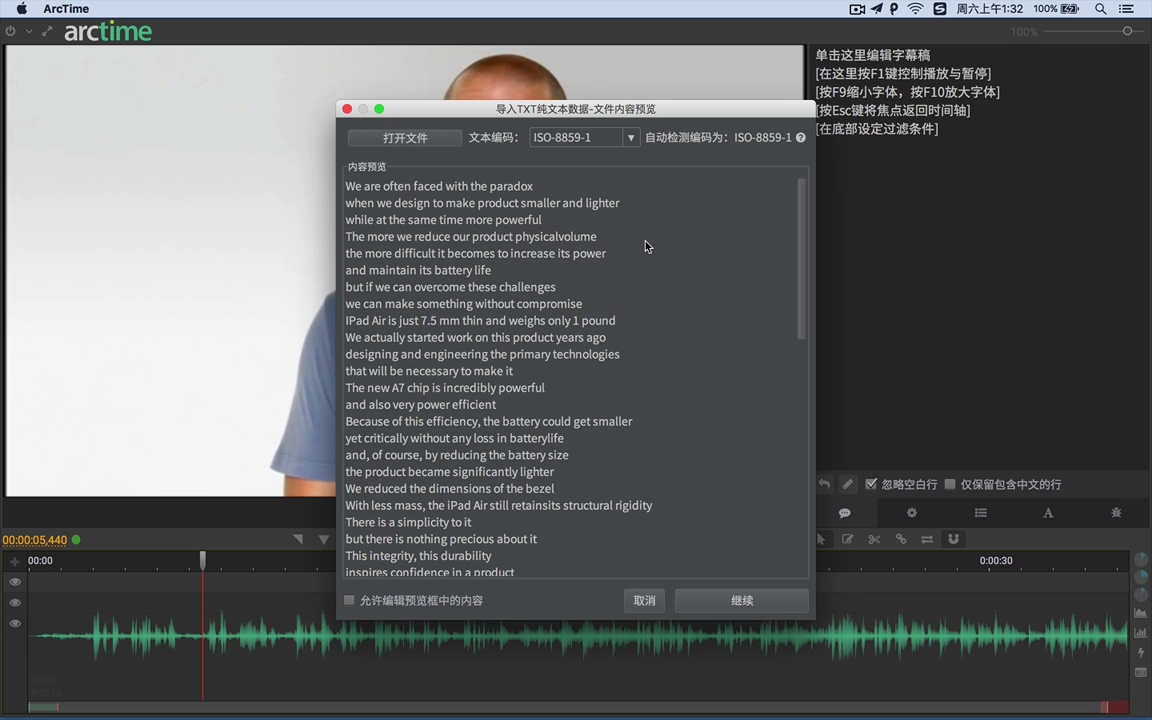
scroll(646, 246, "down", 10)
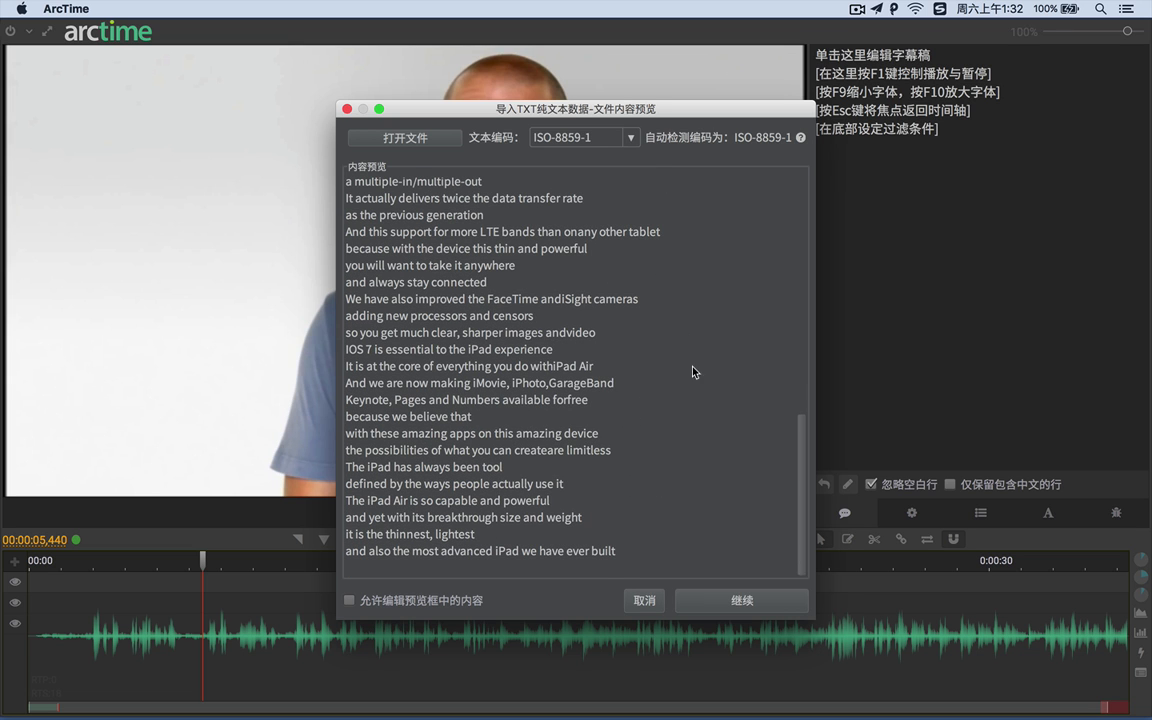
left_click(743, 601)
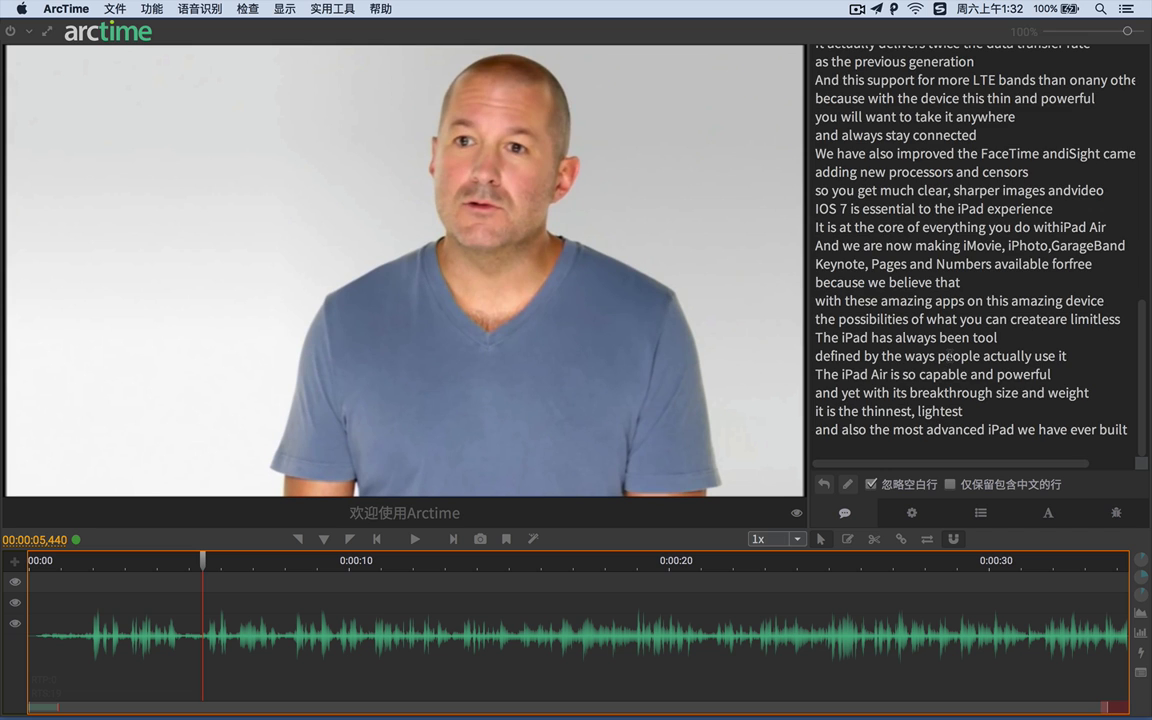
scroll(949, 355, "up", 15)
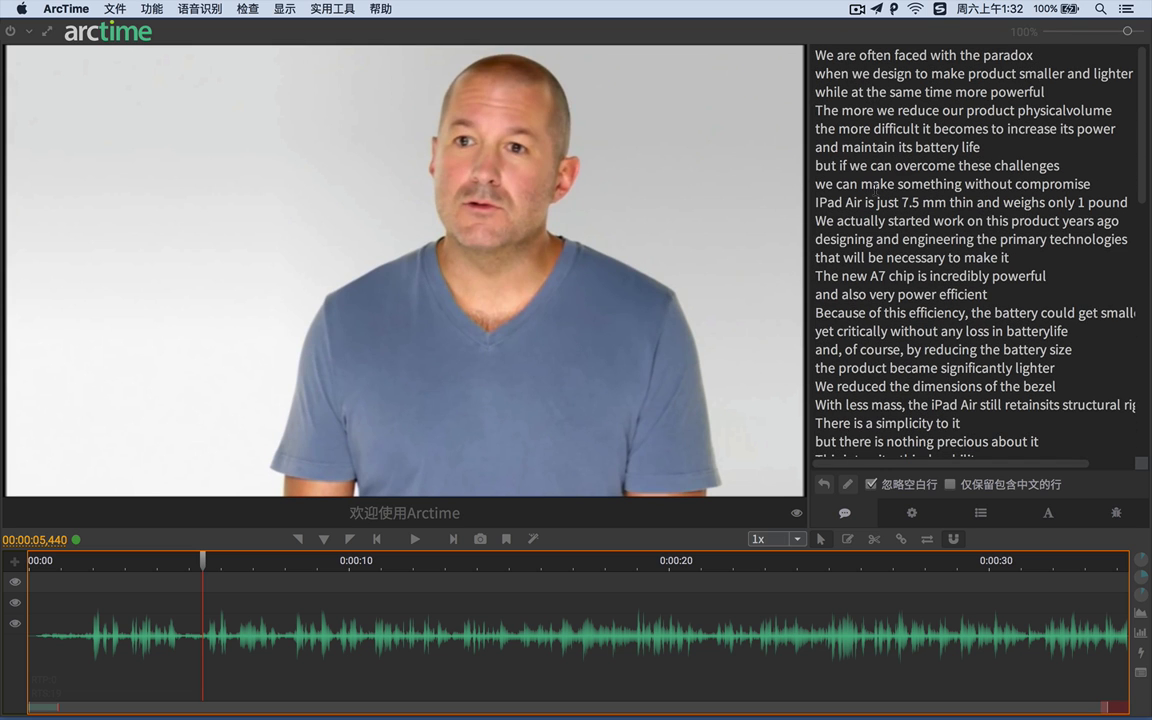
During playback from near the start, draw timed blocks along the waveform for the first six script lines, through "and maintain its battery life".
left_click(846, 541)
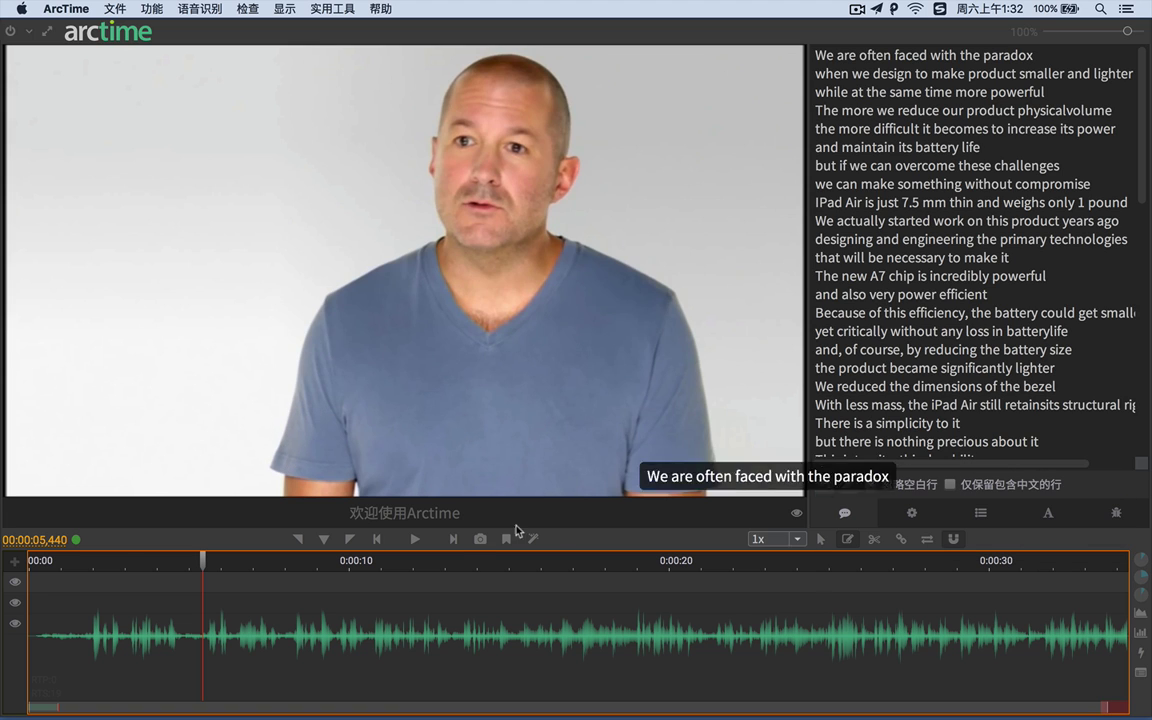
left_click(43, 562)
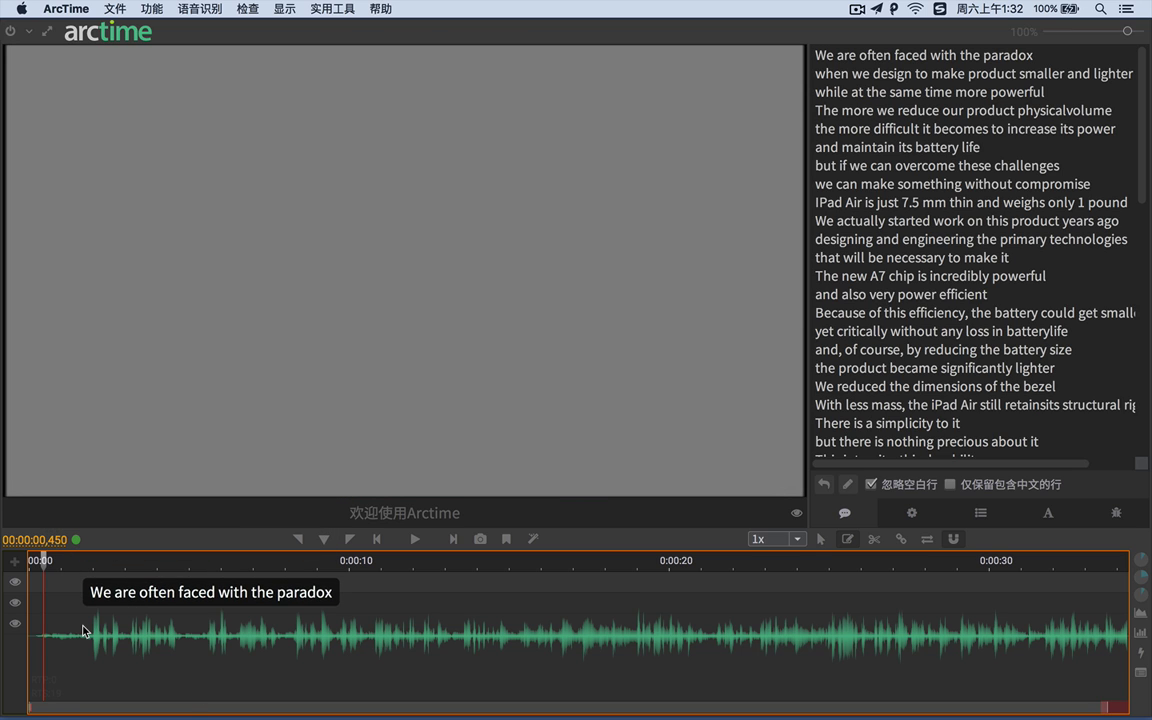
key("space")
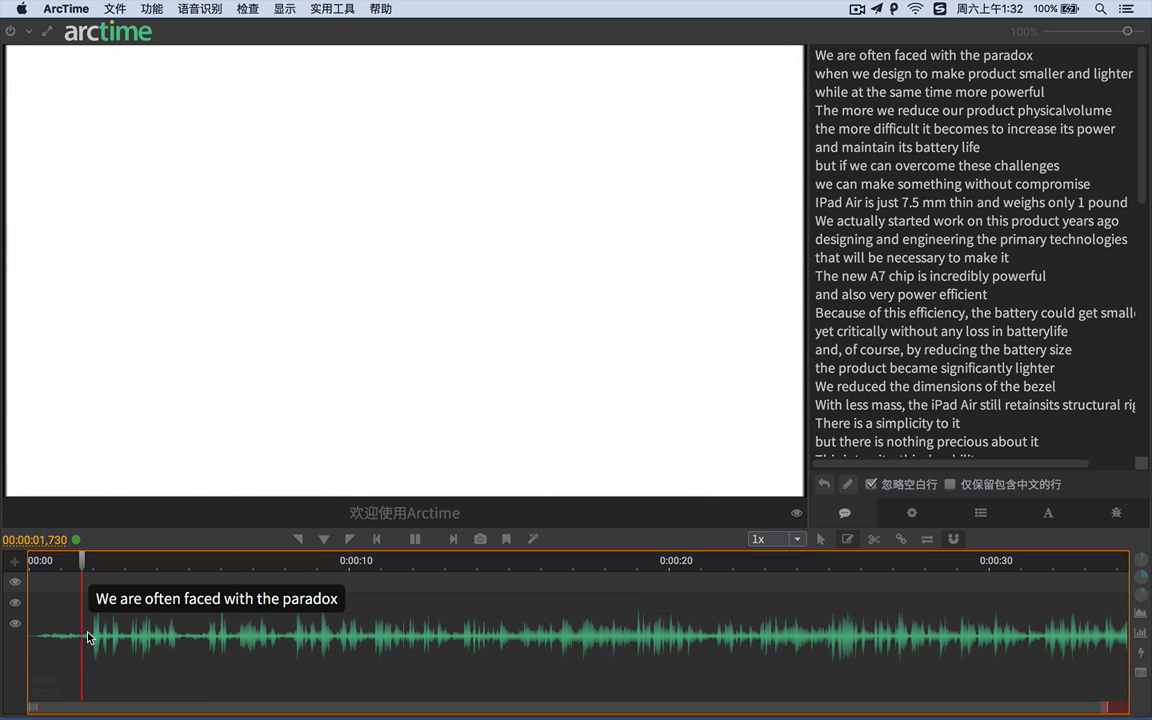
mouse_move(88, 637)
left_mouse_down()
mouse_move(145, 645)
mouse_move(129, 643)
left_mouse_up()
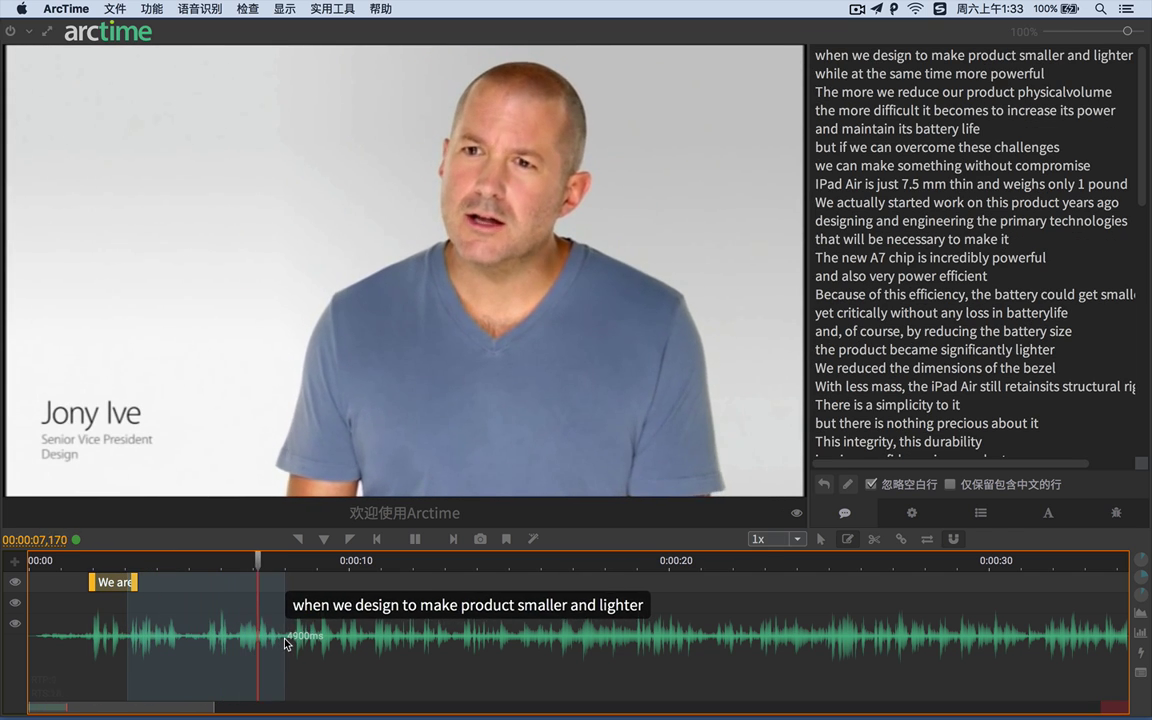
left_click(283, 642)
left_click_drag(283, 642, 368, 643)
left_click(367, 643)
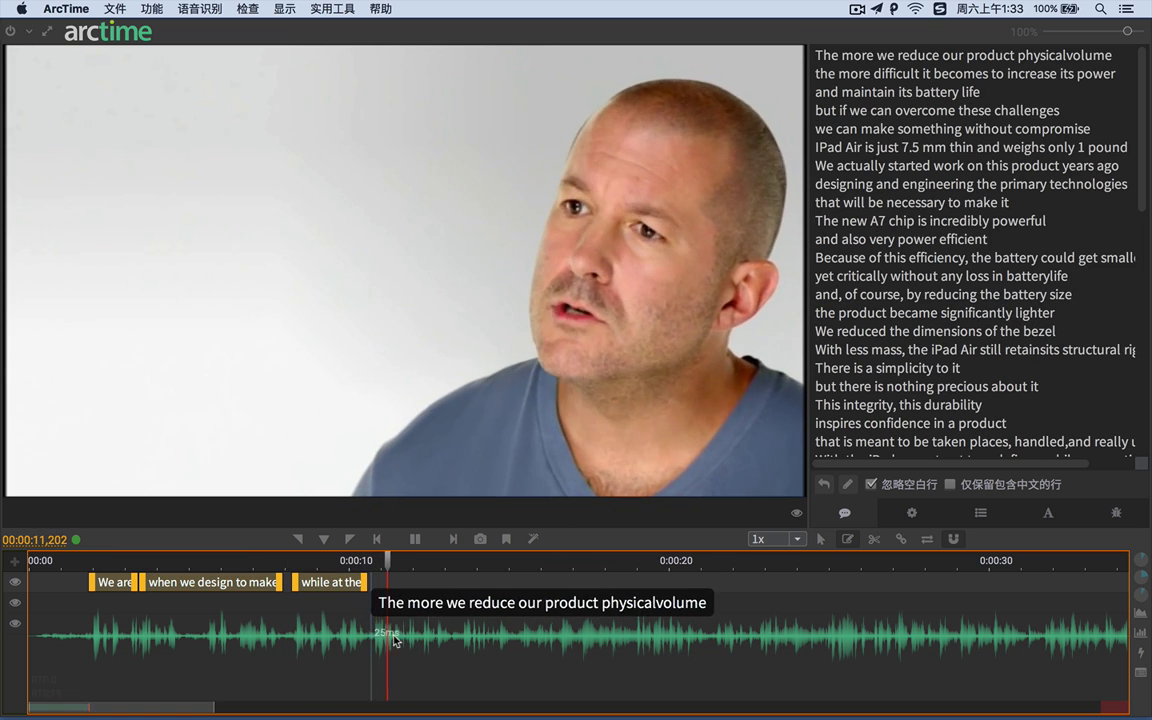
left_click(458, 640)
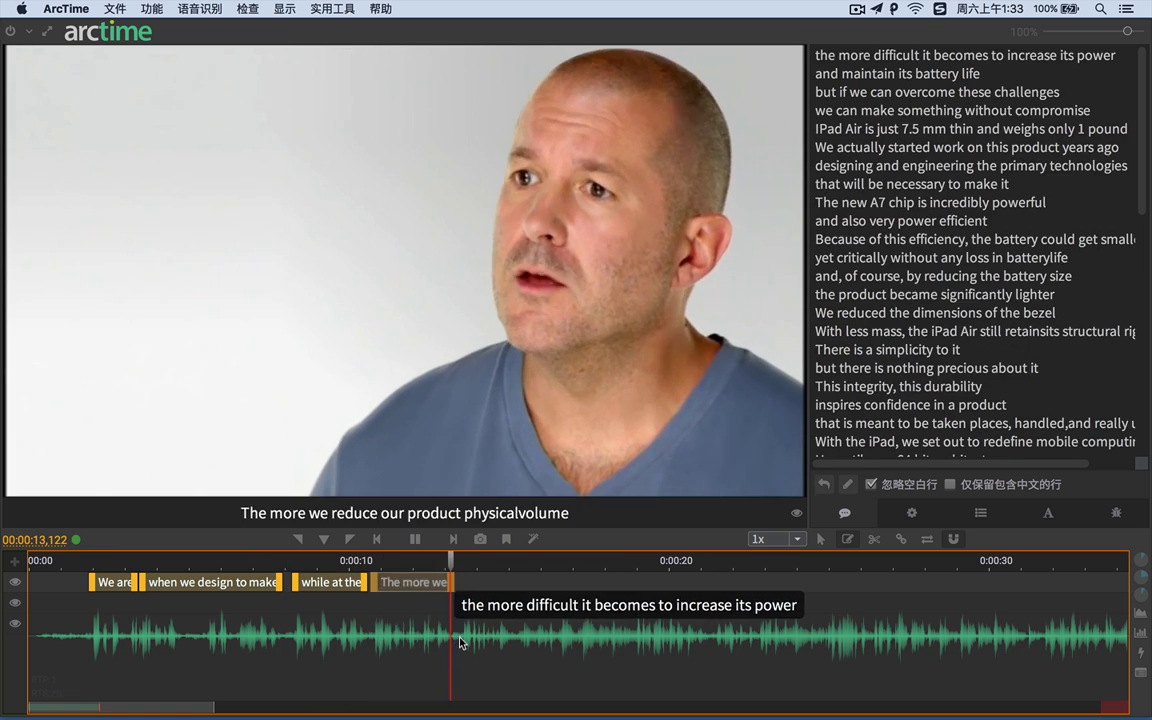
left_click_drag(458, 640, 628, 648)
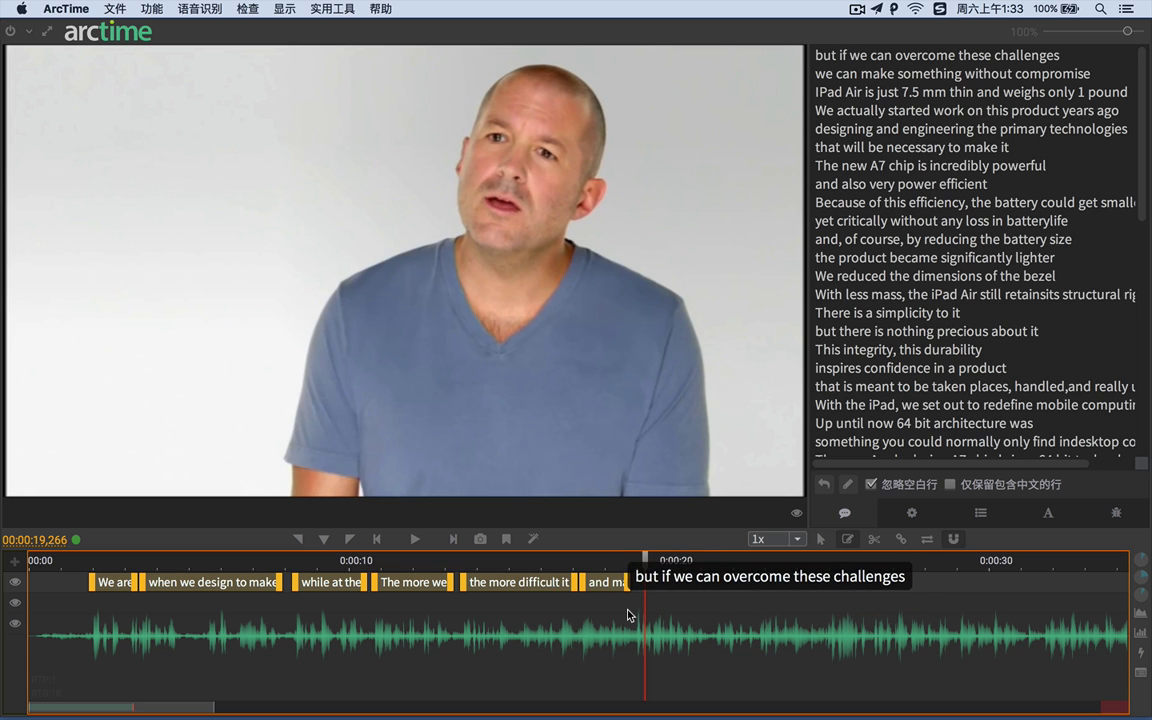
Continue drawing timed blocks for the lines "but if we can overcome these challenges" and "we can make something without compromise".
scroll(630, 612, "right", 3)
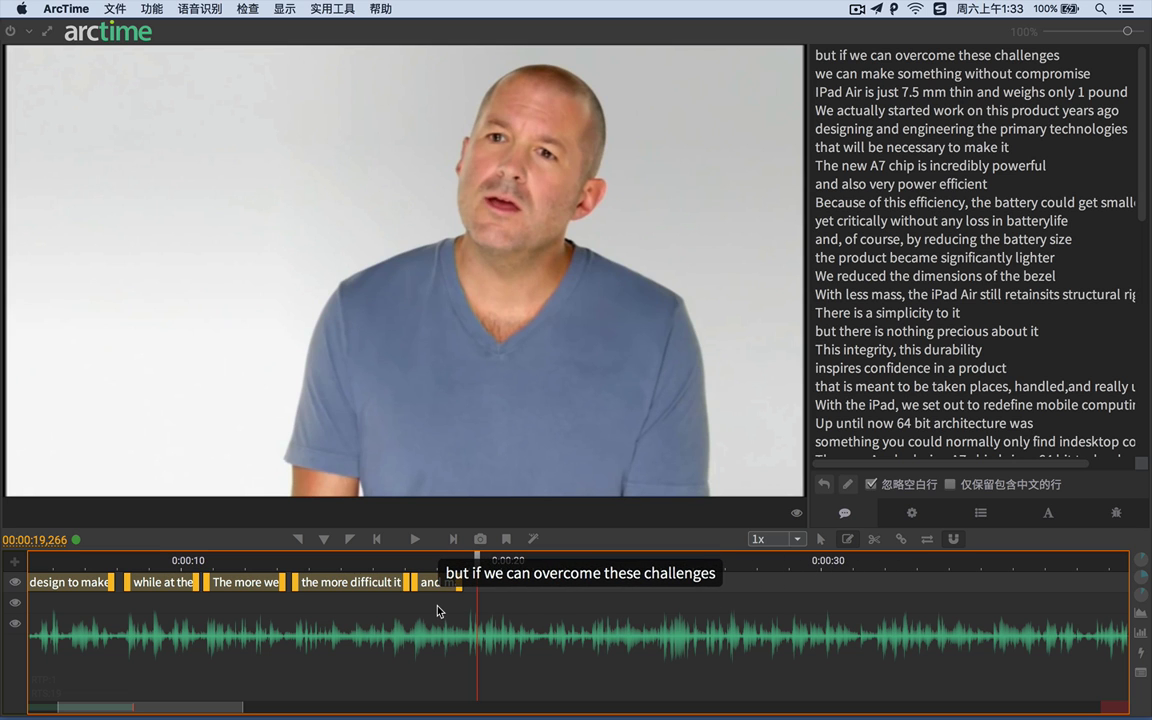
left_click_drag(470, 611, 589, 610)
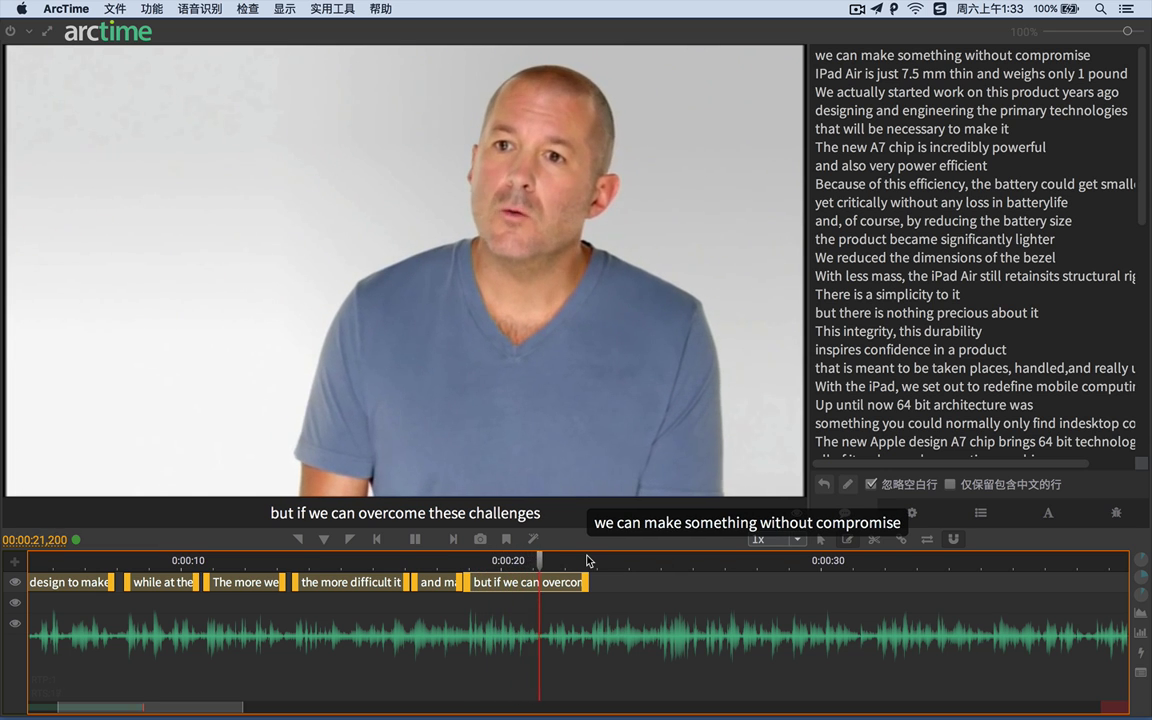
left_click(592, 610)
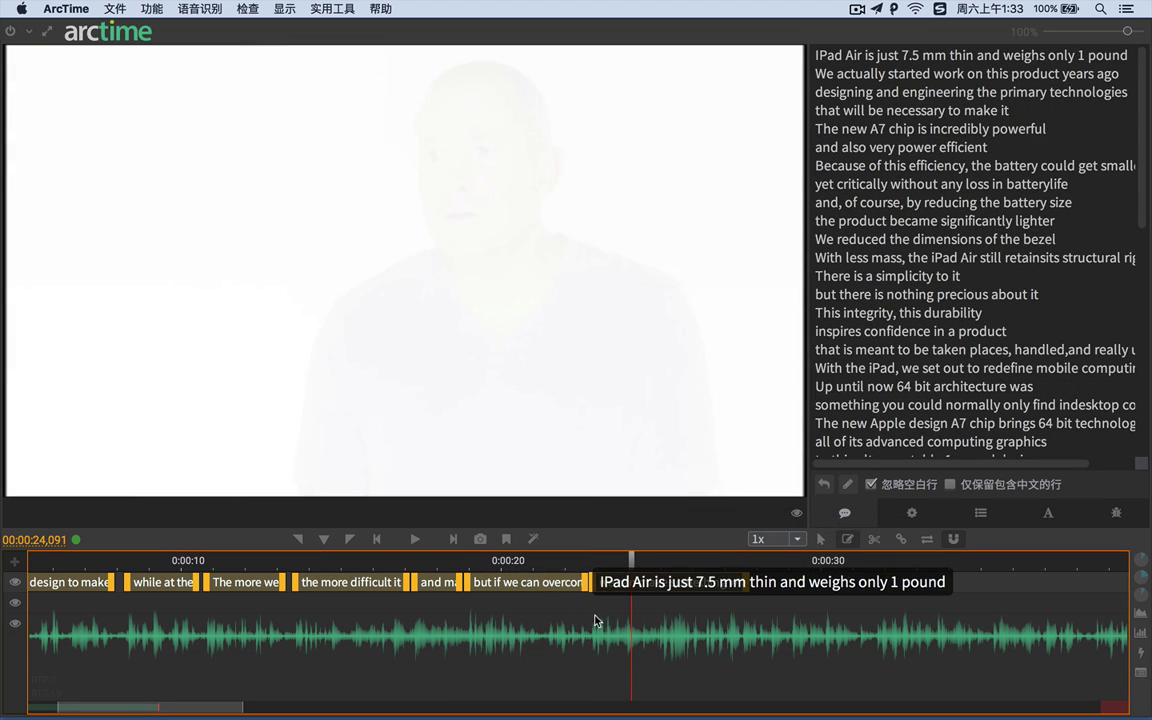
Return to the selection tool, play back the drawn subtitle blocks, and undo all of them.
left_click(816, 540)
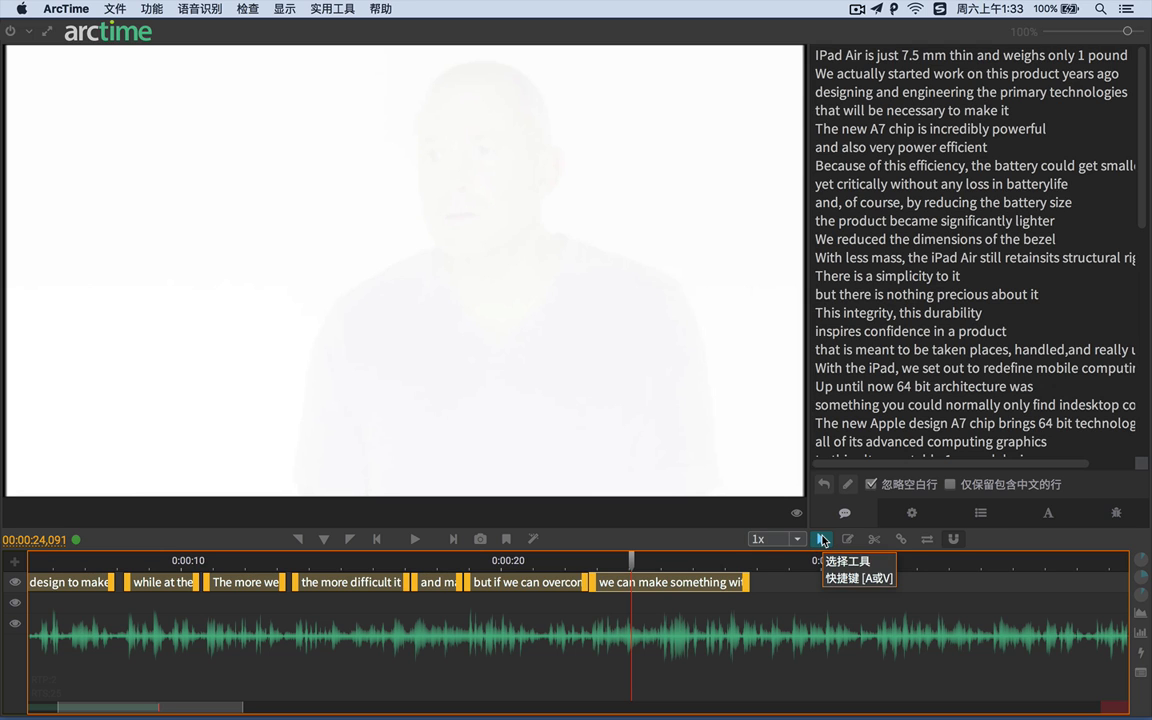
scroll(643, 622, "left", 5)
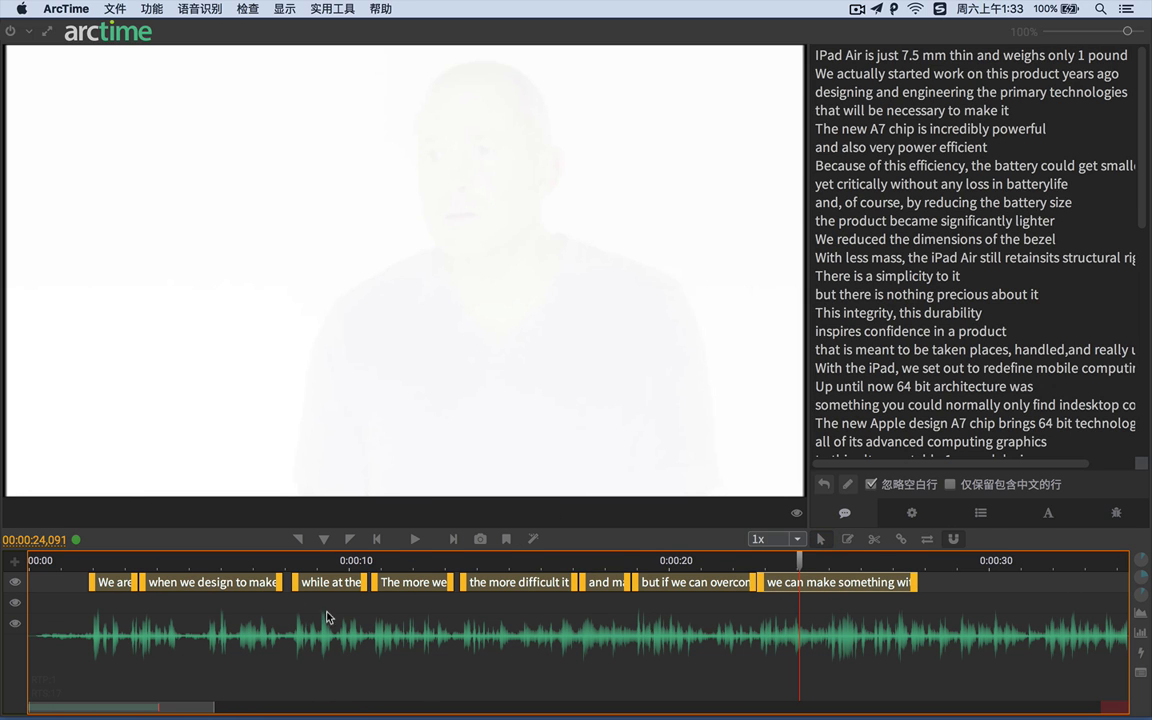
left_click(67, 580)
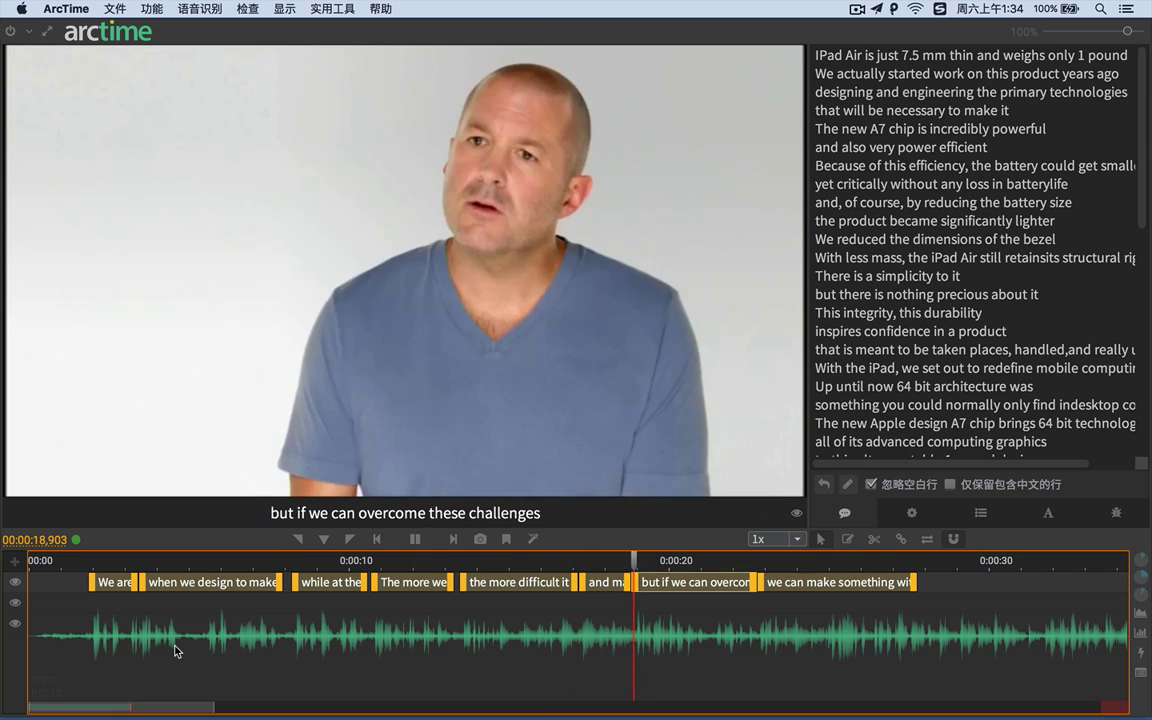
key("space")
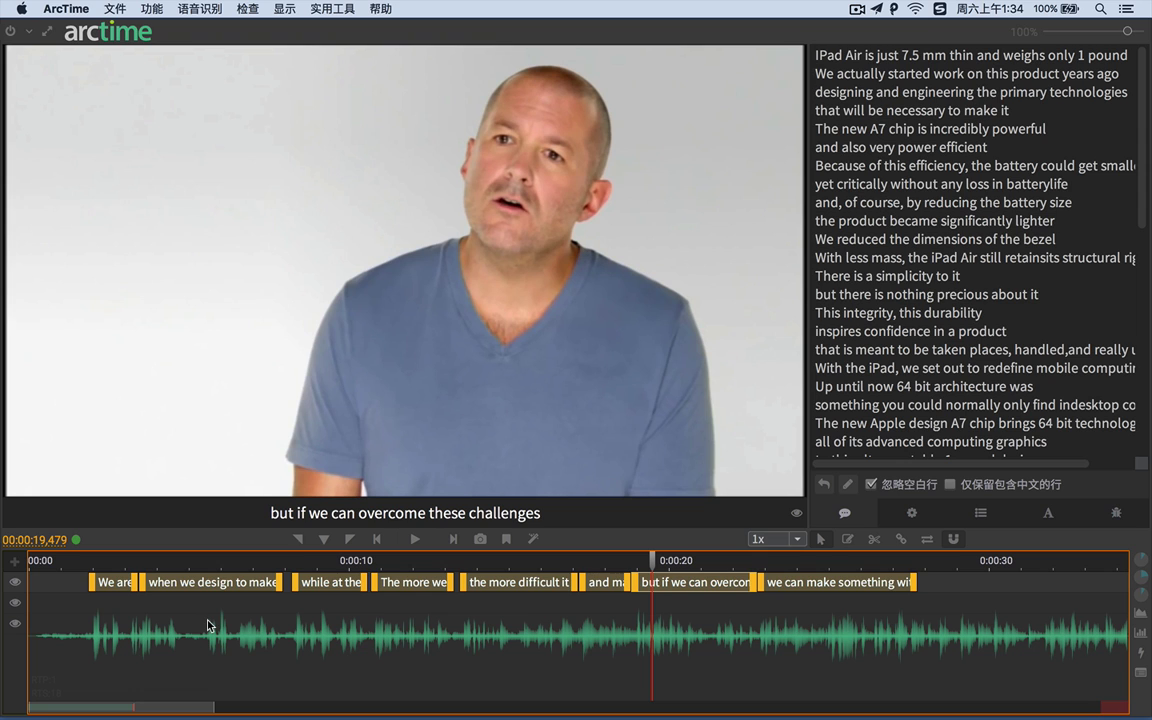
key("super+z")
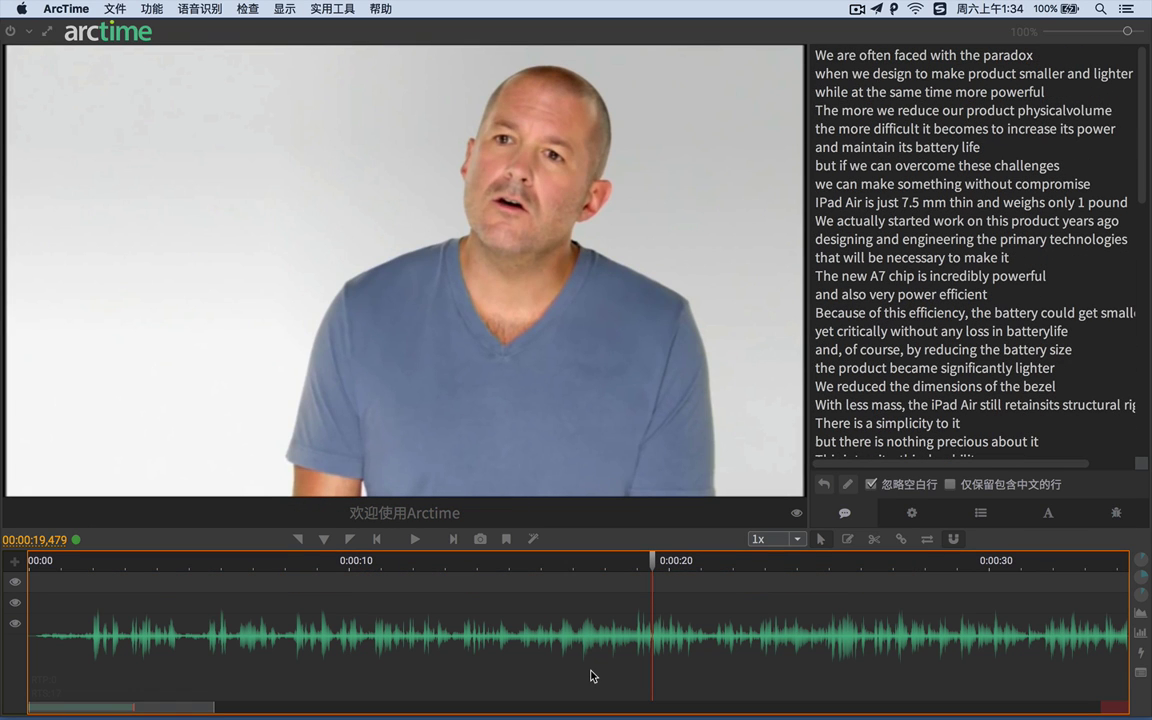
During playback from near the start, time the first four script lines to the speech, through "The more we reduce our product physicalvolume".
left_click(34, 563)
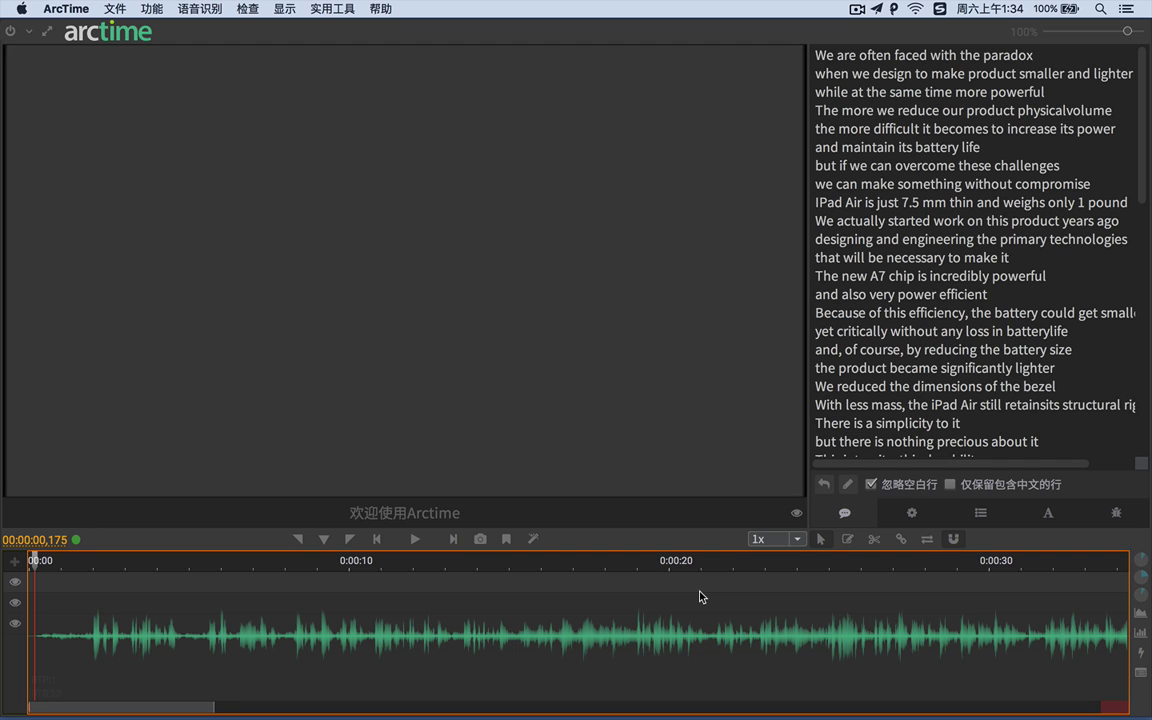
left_click(848, 540)
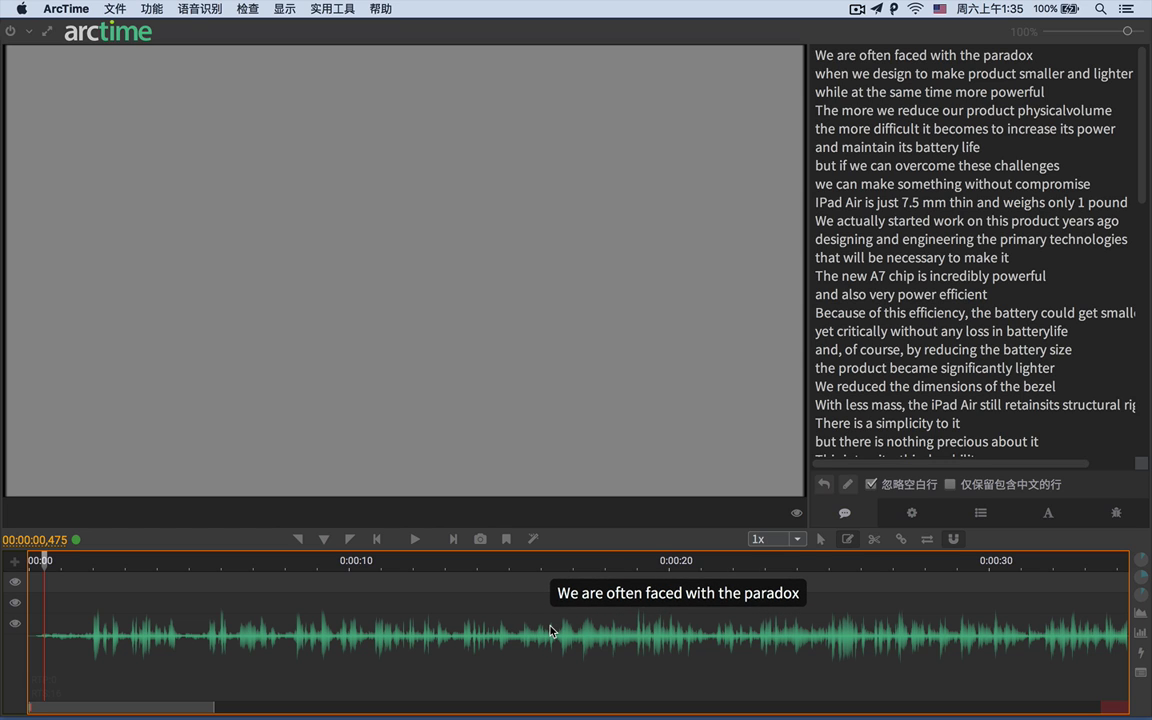
key("space")
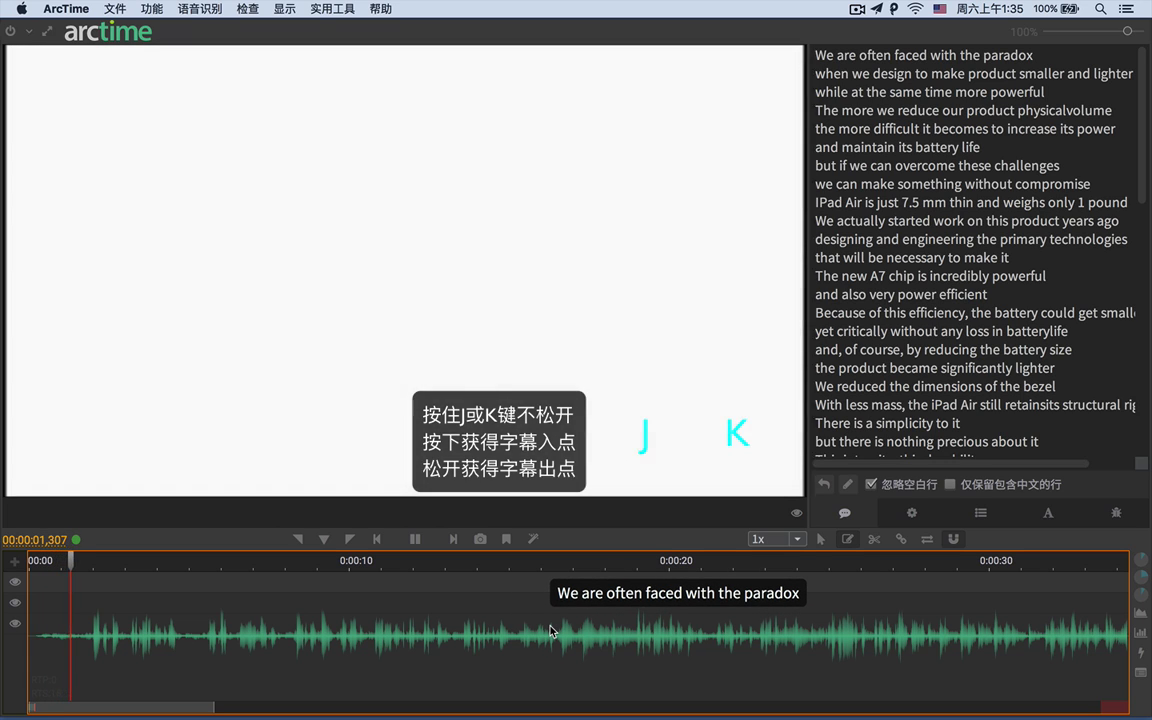
key("j")
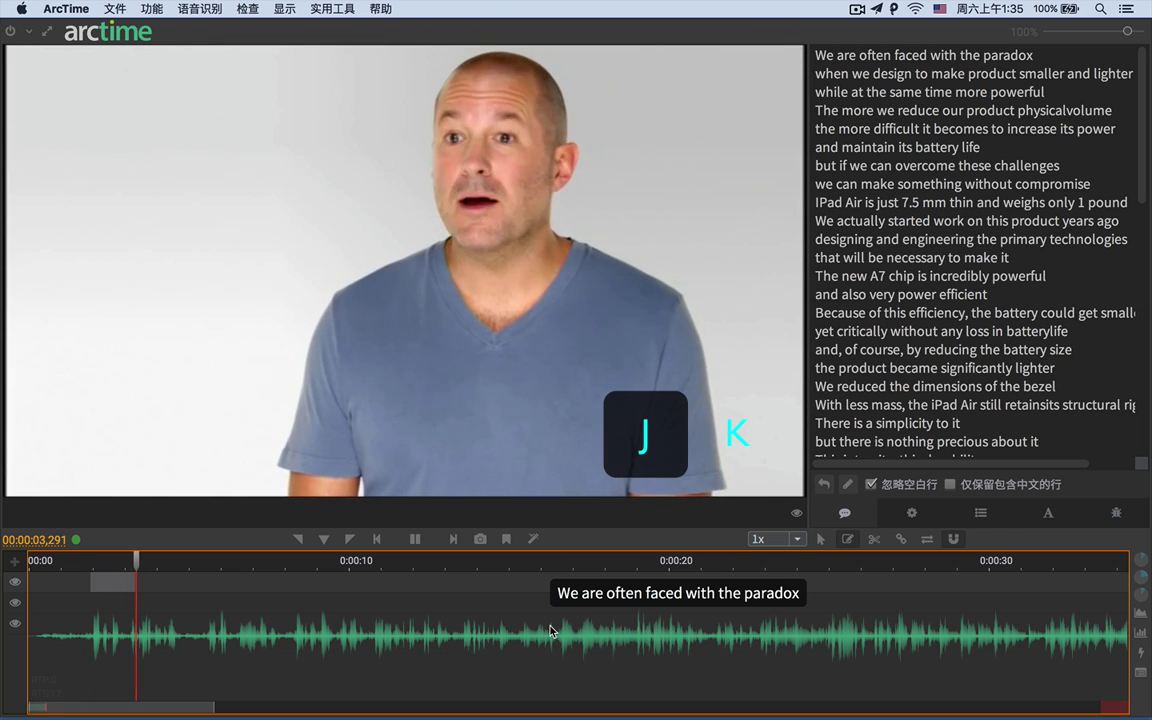
key("k")
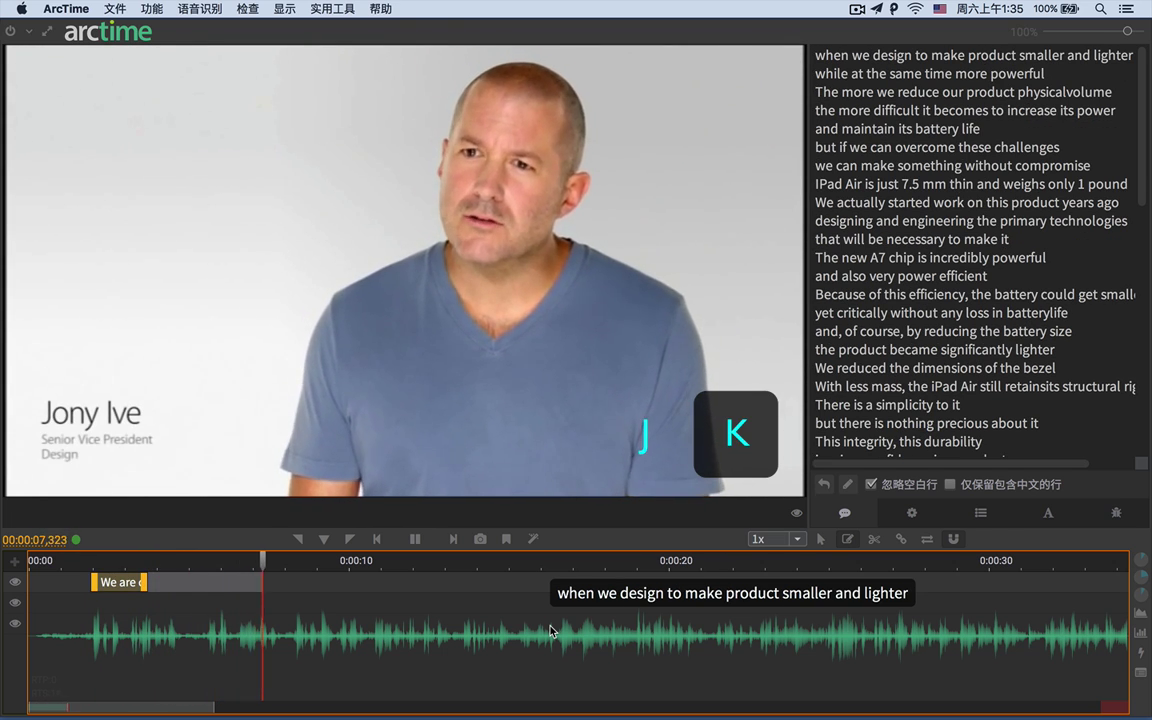
key("j")
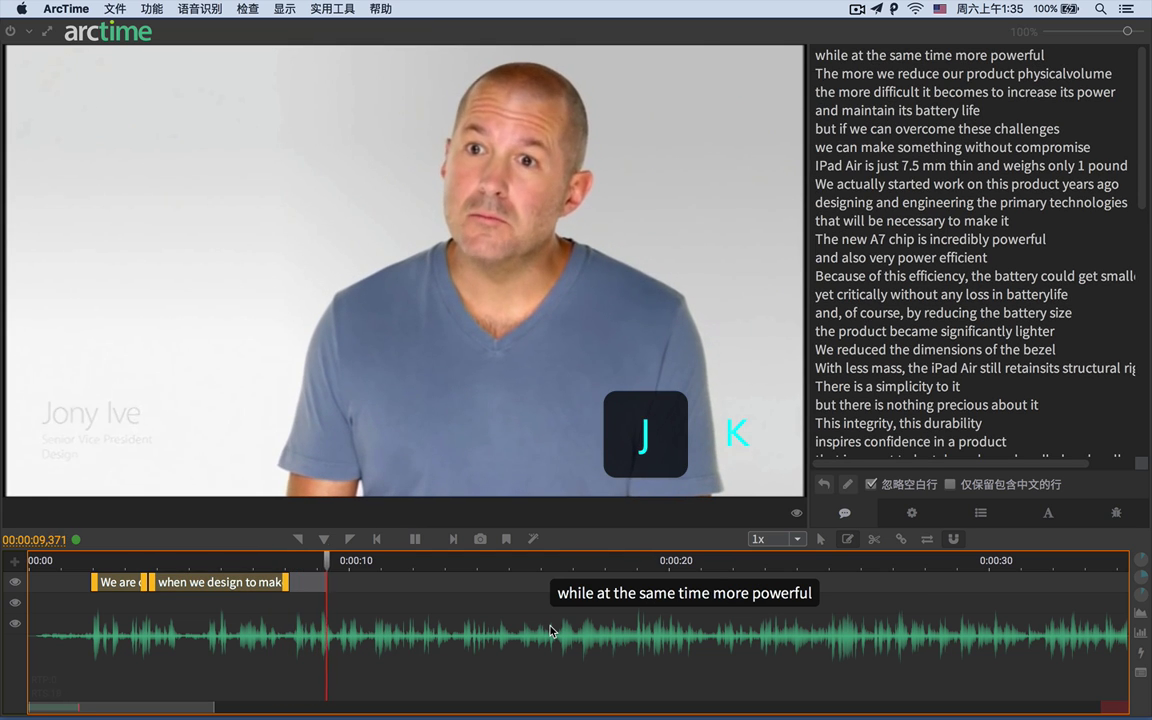
key("k")
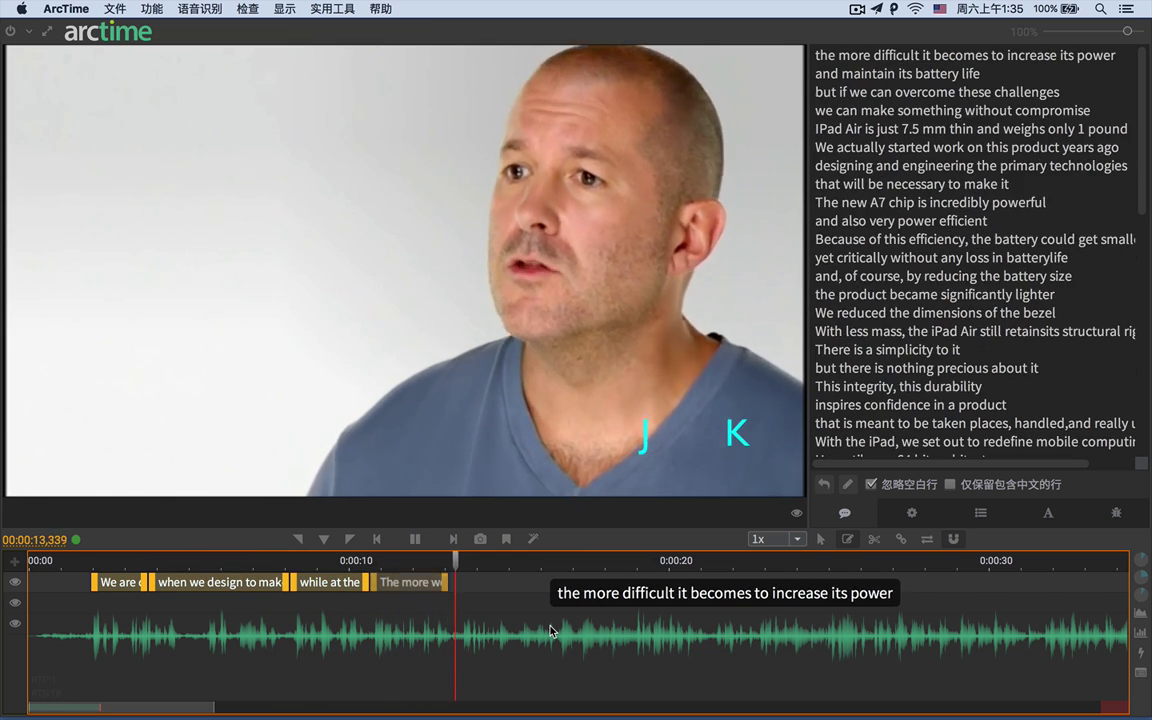
Time the next four lines, from "the more difficult it becomes to increase its power" through "we can make something without compromise", and stop playback.
key("j")
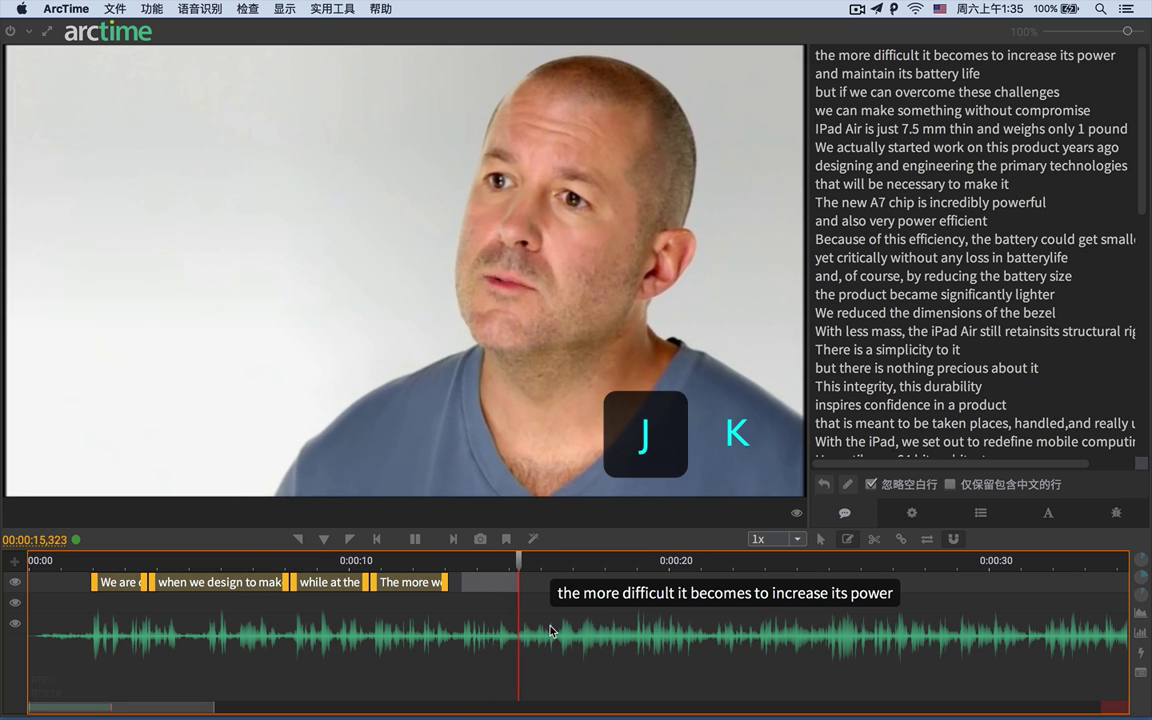
key("k")
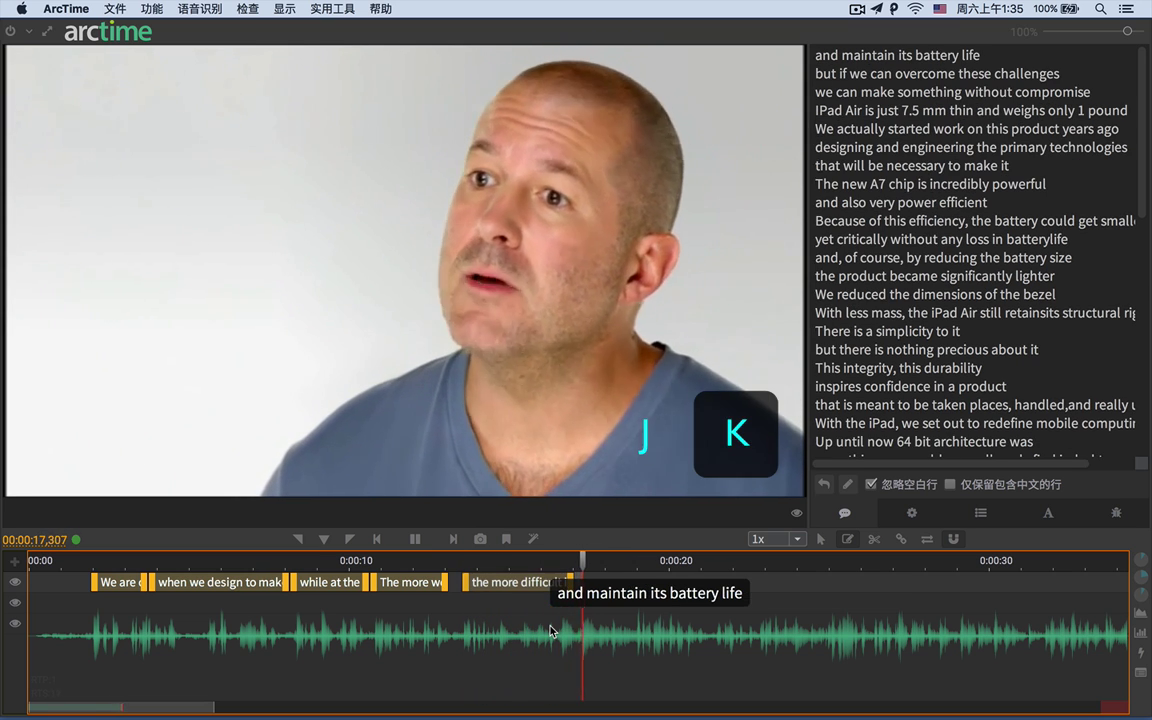
key("j")
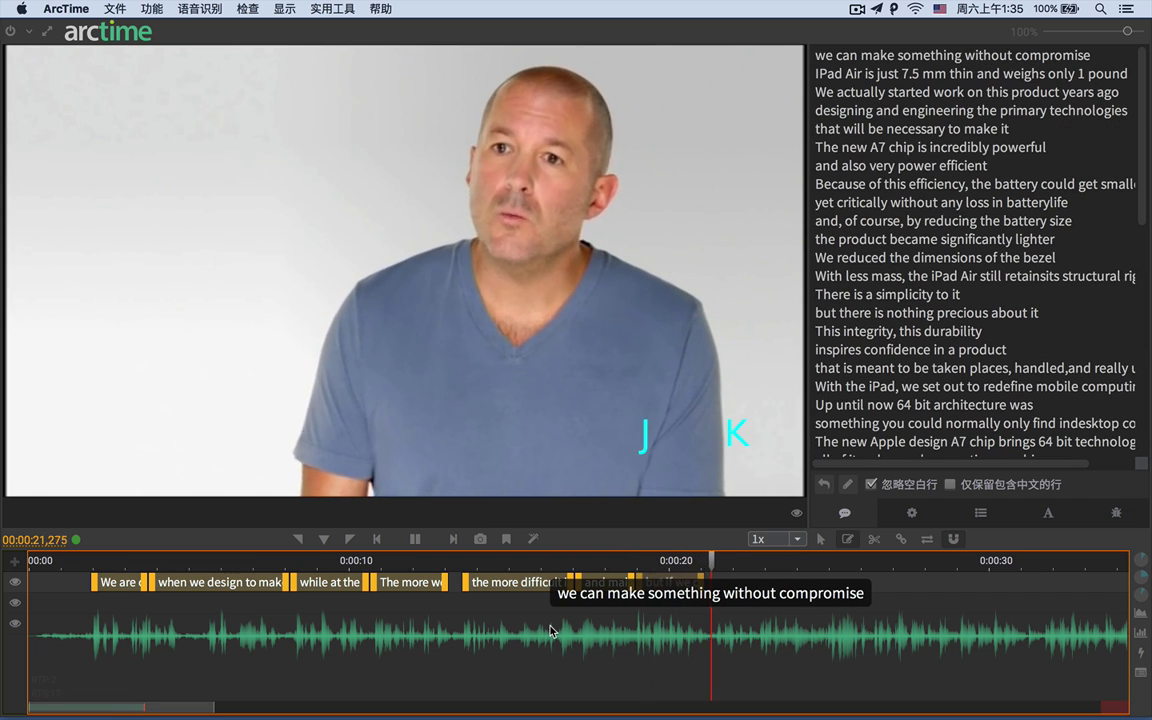
key("j")
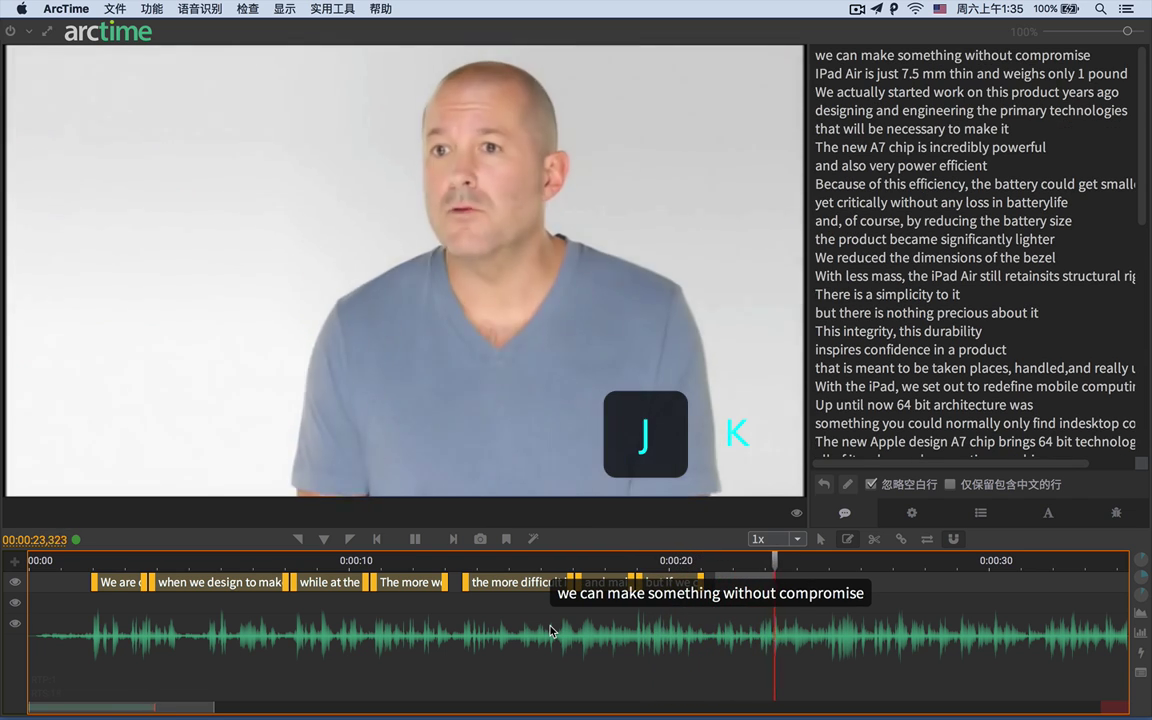
key("space")
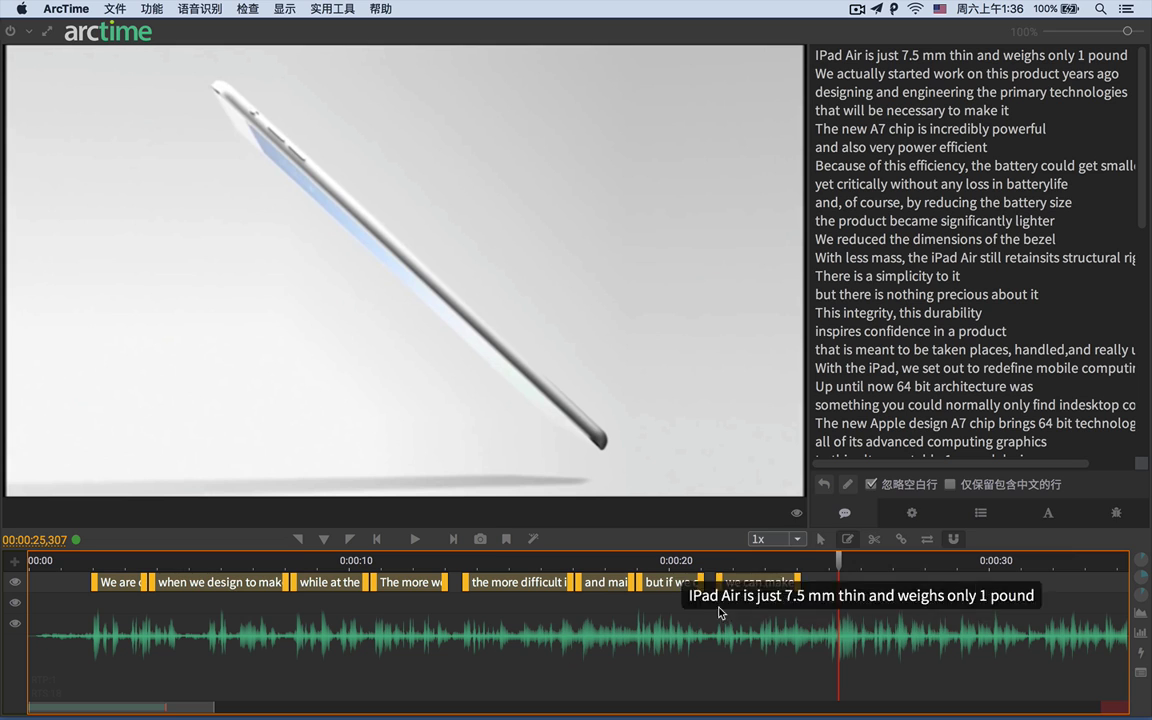
Return to the selection tool and play the subtitle blocks from near the start to check their timing against the speech.
left_click(68, 562)
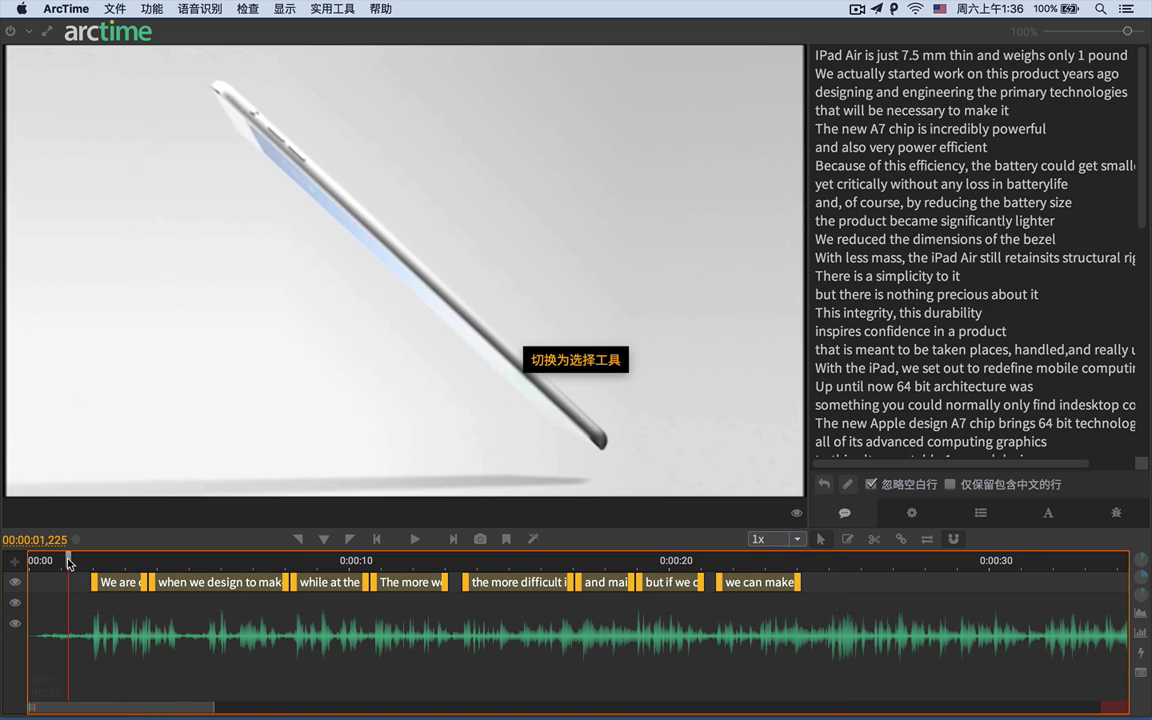
key("space")
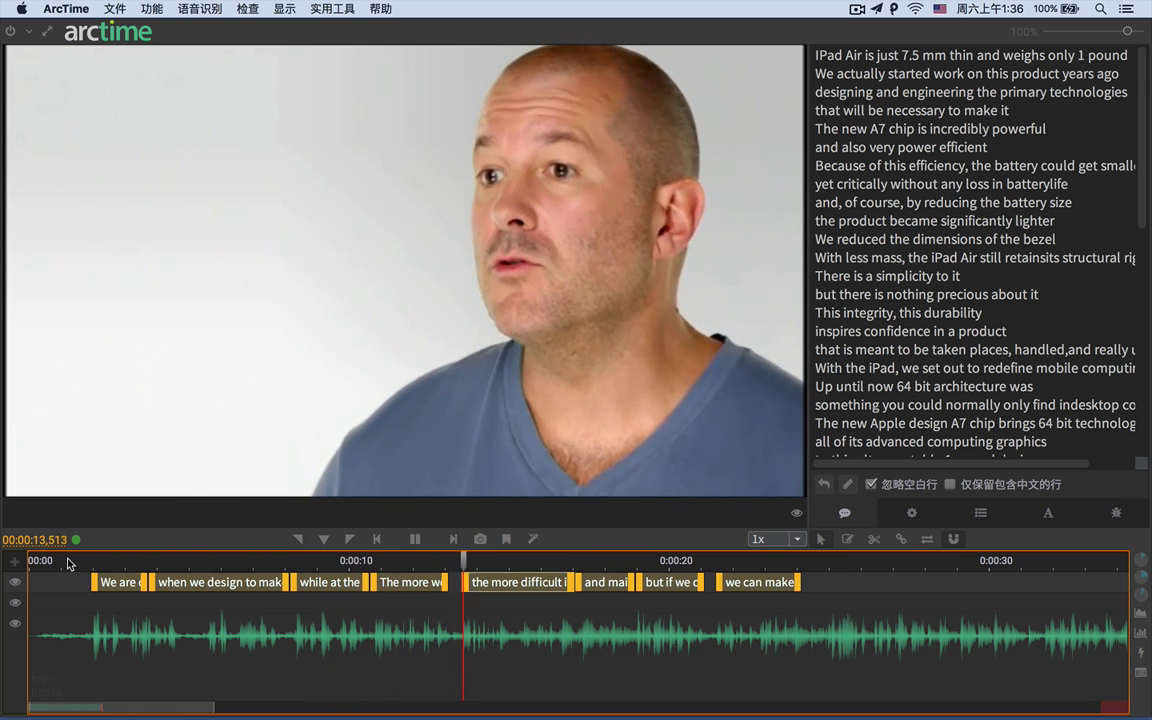
key("space")
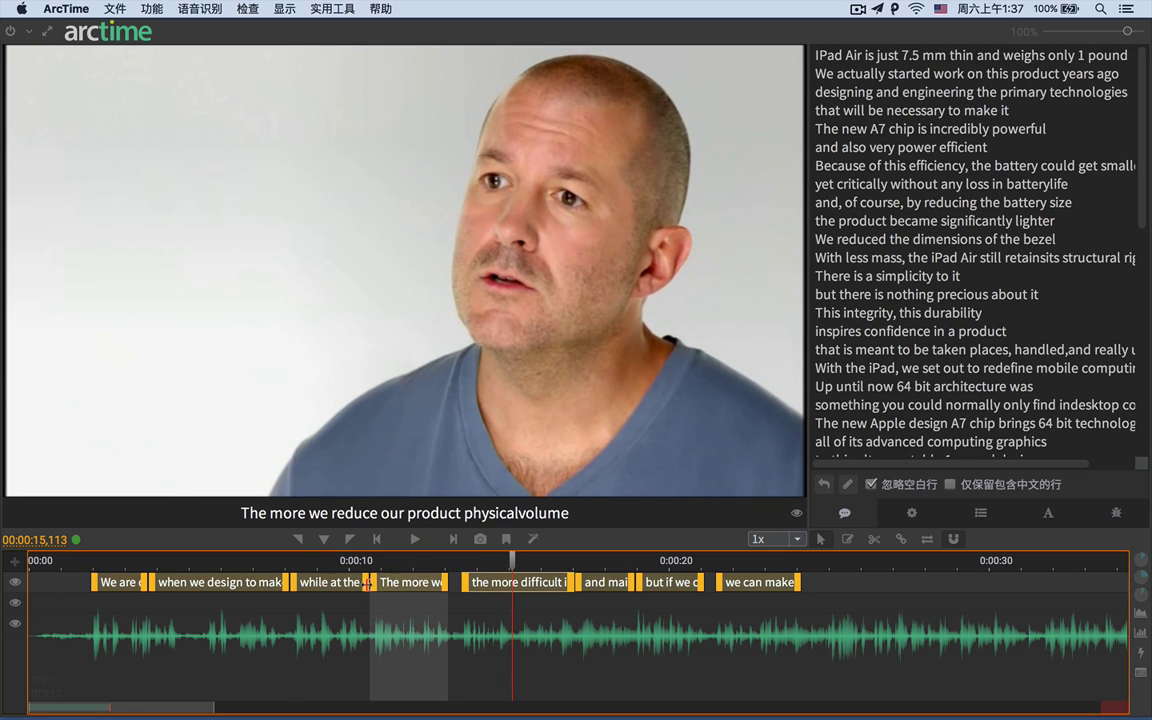
left_click(156, 12)
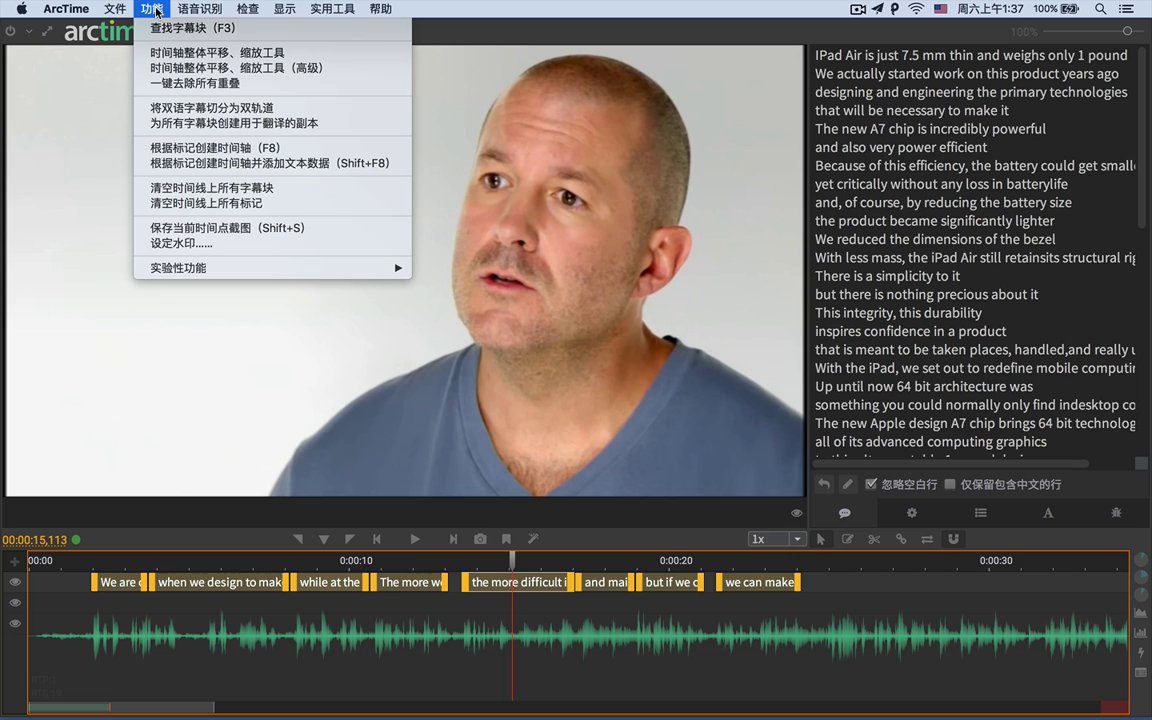
left_click(232, 55)
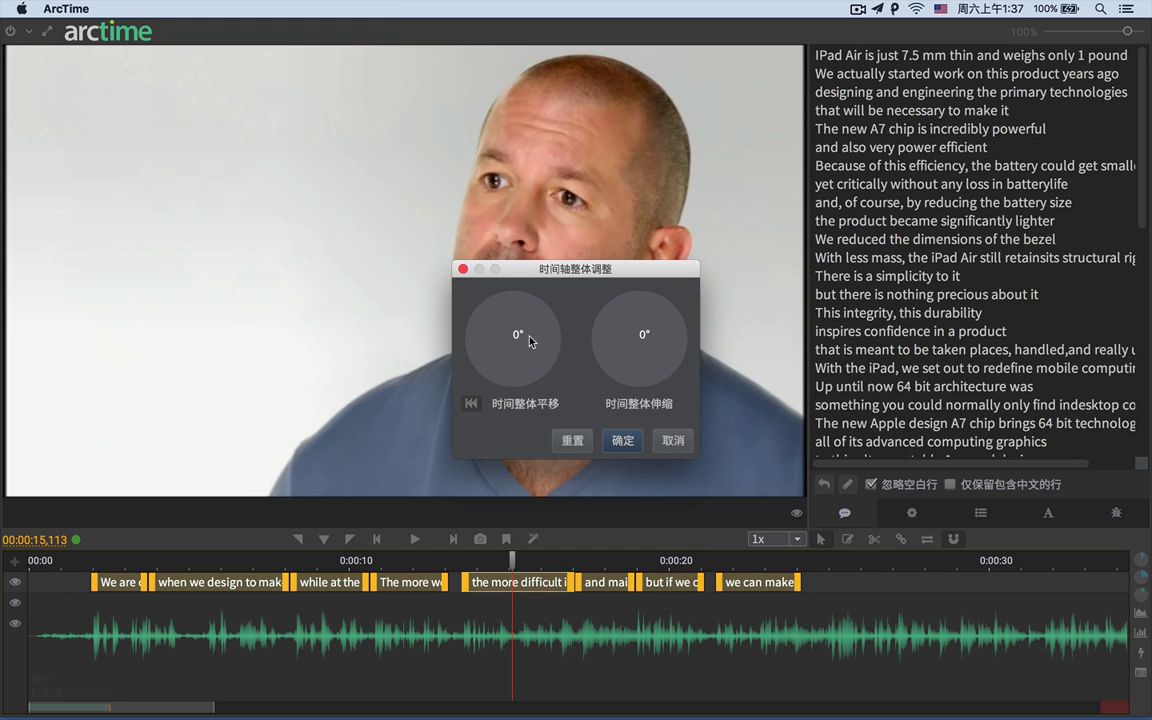
left_click_drag(524, 353, 450, 295)
left_click(574, 444)
left_click(652, 449)
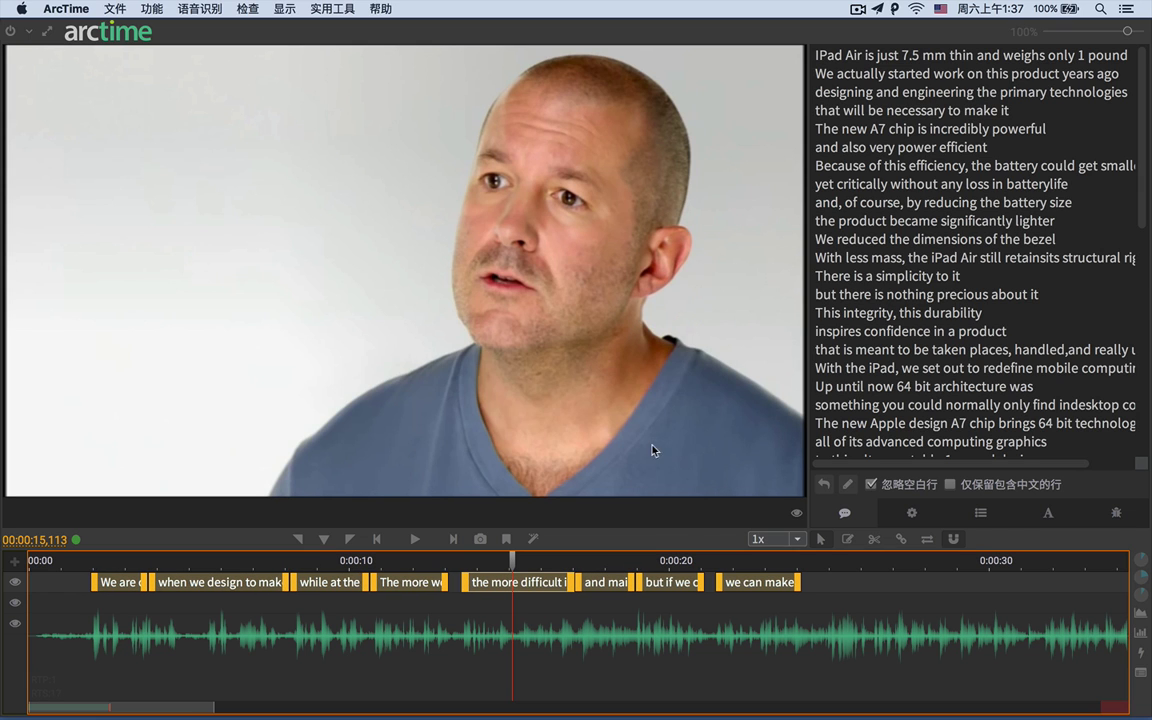
Move the playhead to the first subtitle, then save the project and generate its ASS subtitle file.
left_click_drag(440, 560, 110, 563)
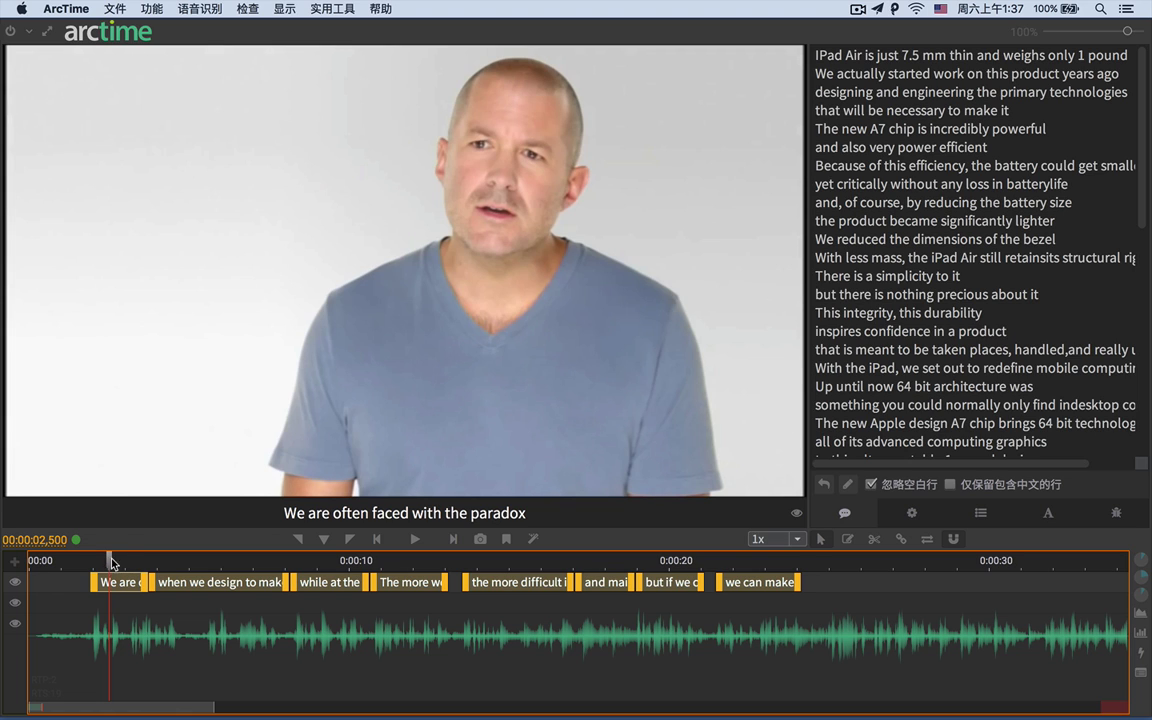
left_click(105, 6)
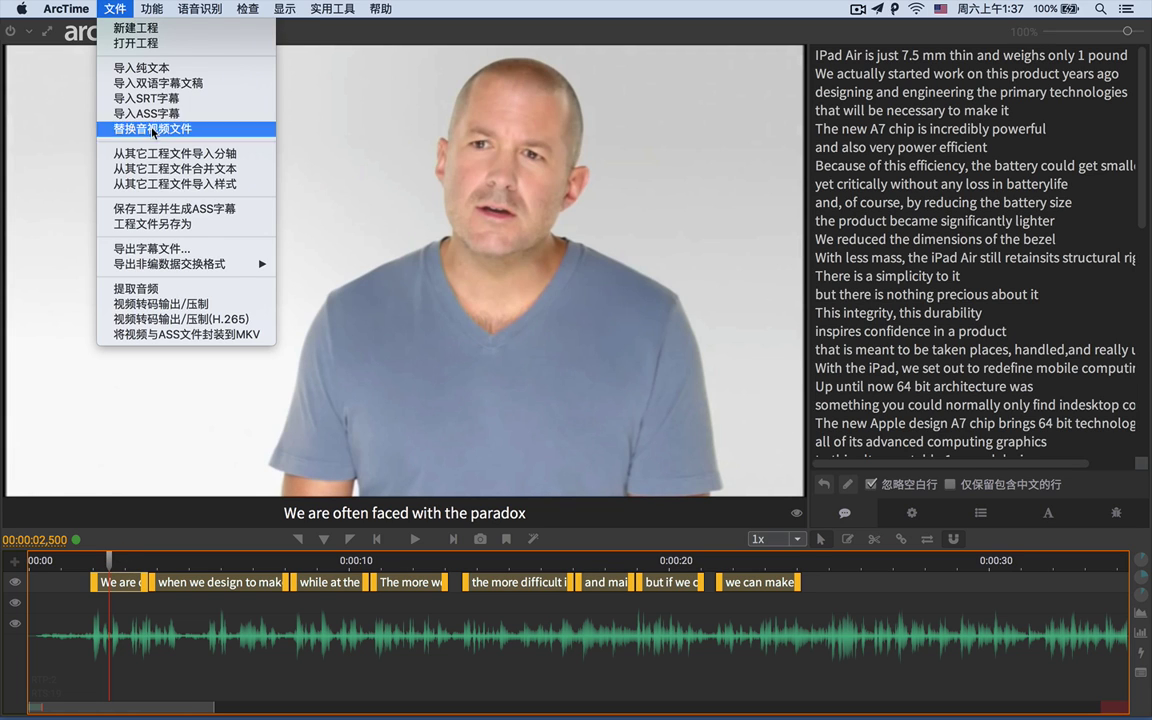
left_click(180, 210)
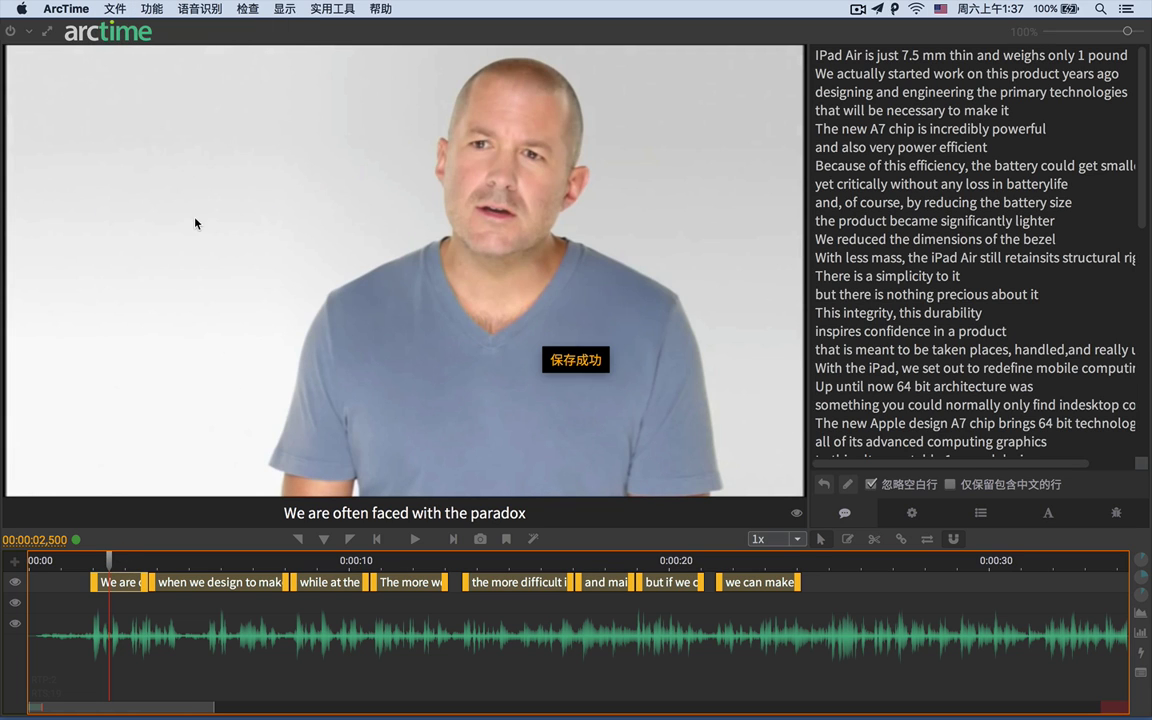
Play from about 1.4 seconds into the second line with the styled subtitles overlaid on the video picture.
left_click(73, 566)
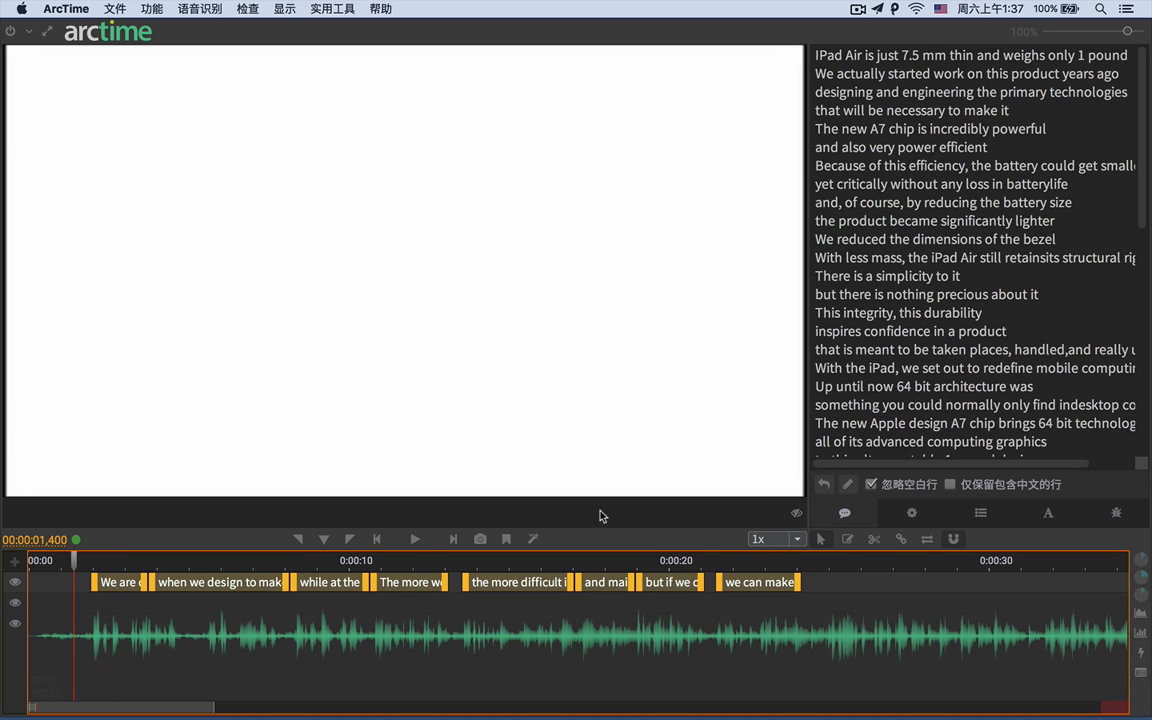
key("space")
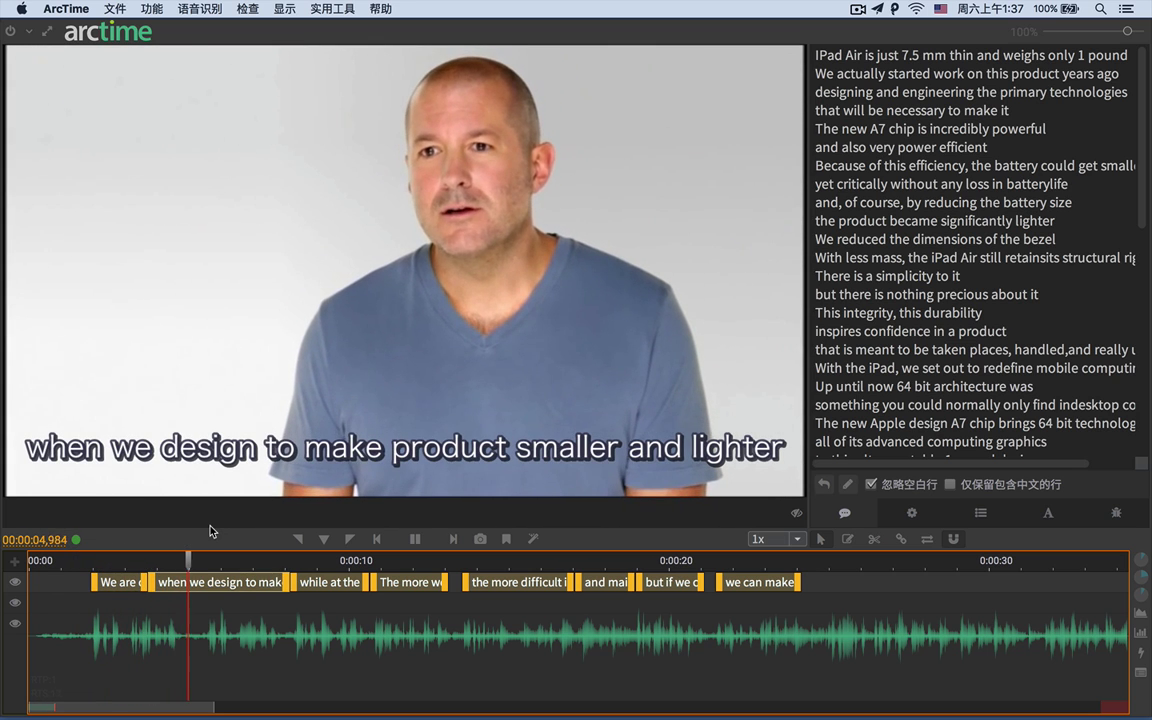
key("space")
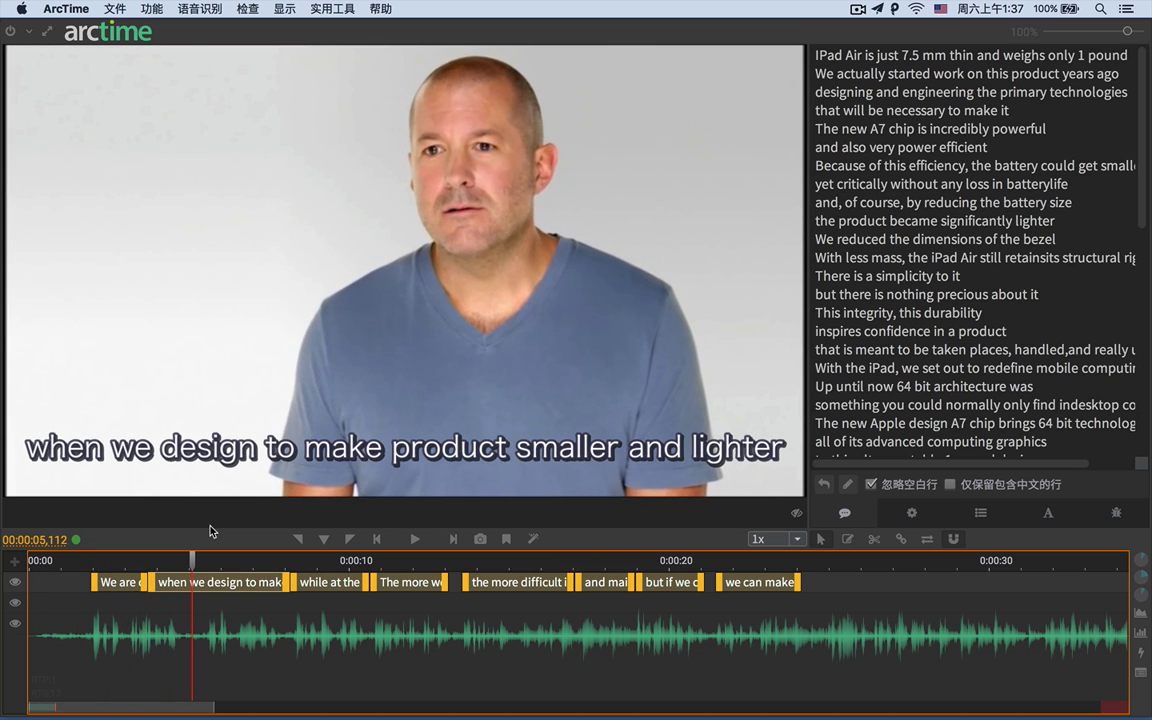
Switch to the Finder window of folder 0 and examine the saved "Official iPad Air Trailer" ASS subtitle and ATPJ project files.
key("super+Tab")
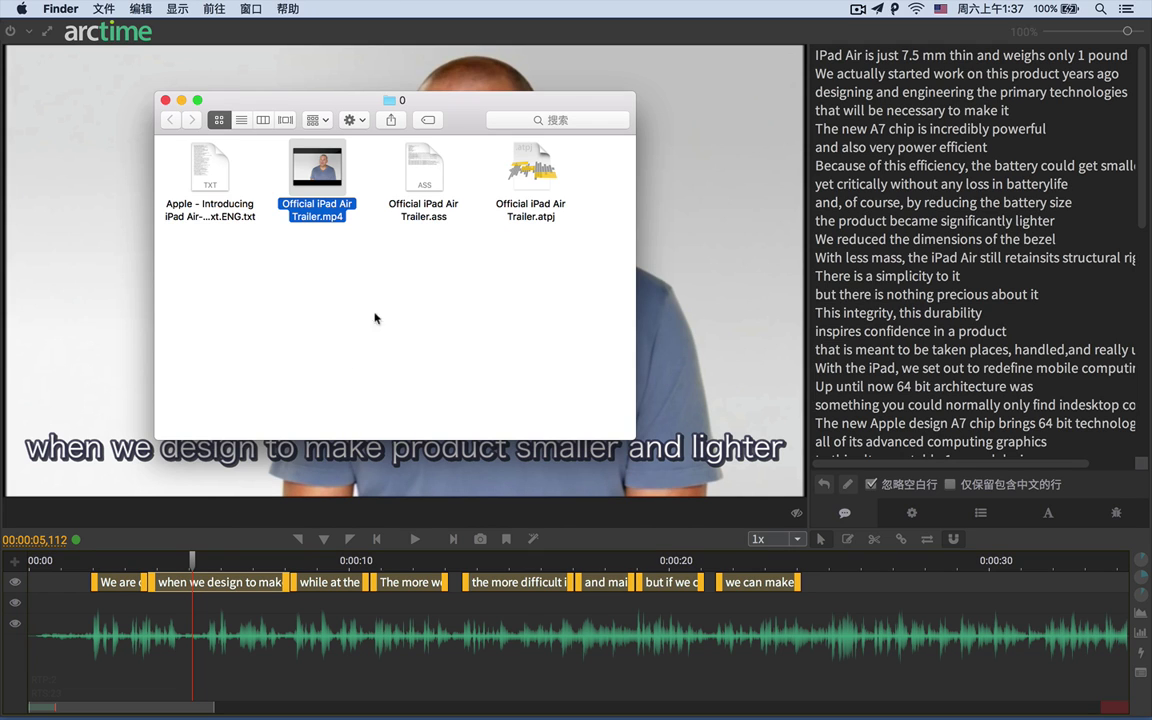
left_click(384, 268)
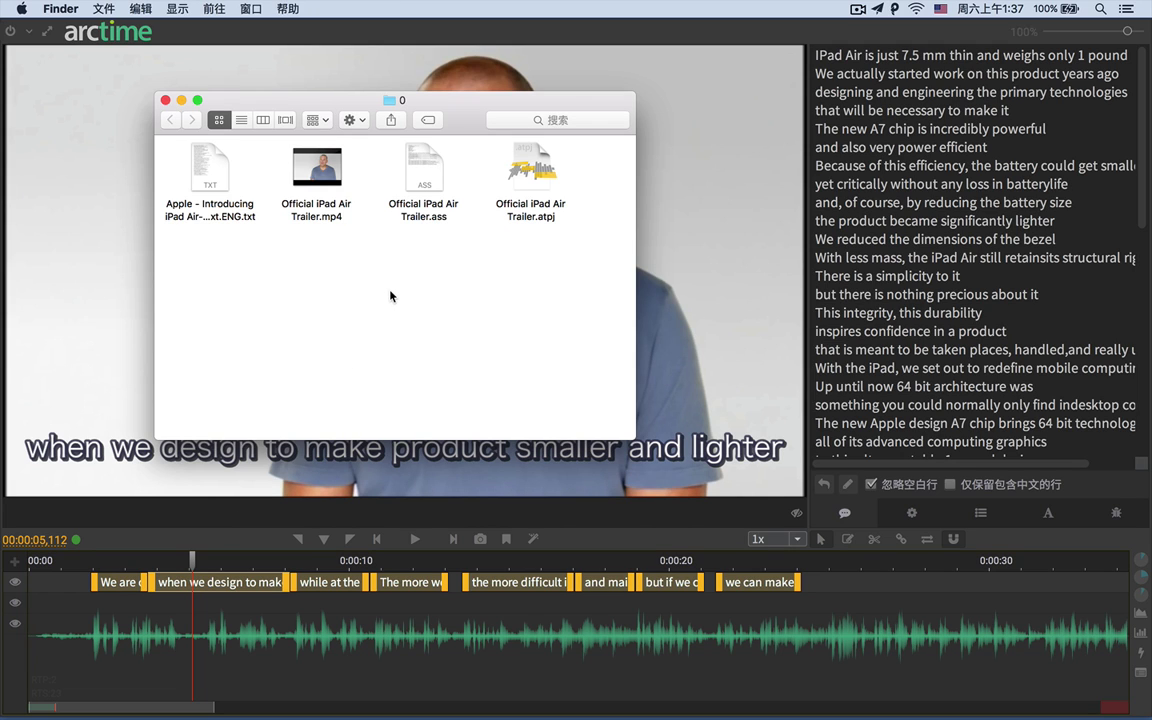
left_click(428, 218)
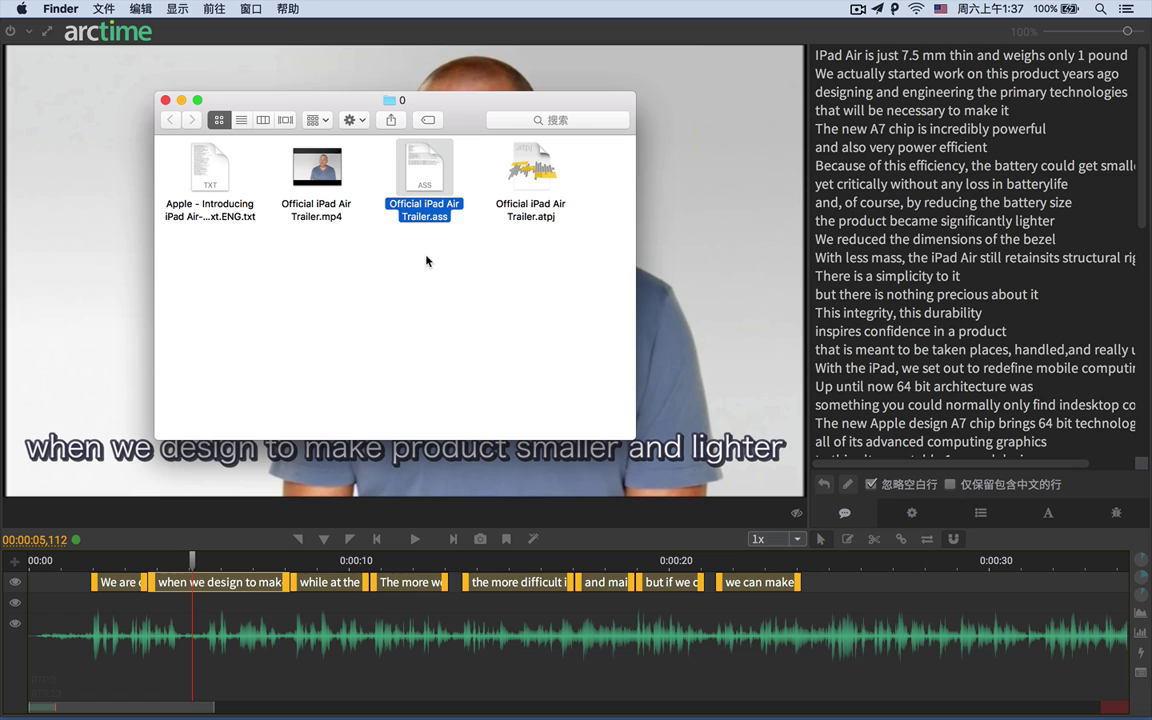
left_click(523, 228)
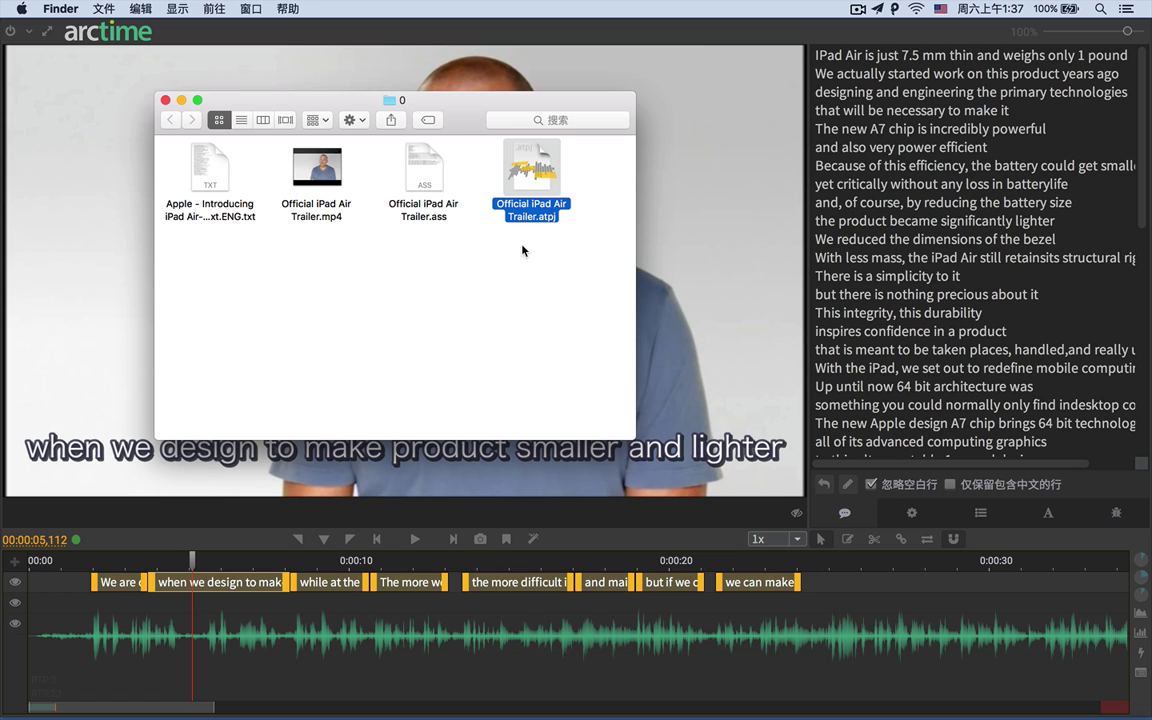
left_click(522, 250)
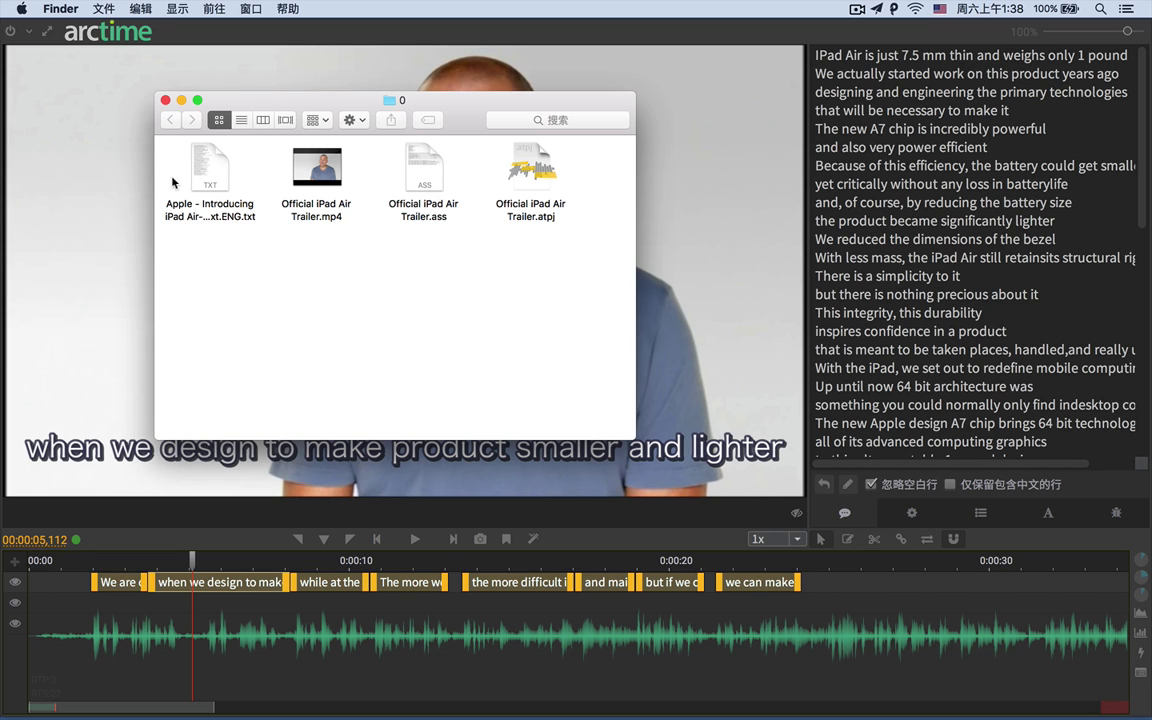
Return to Arctime and export the subtitles at 25.0 fps, with SRT in UTF-8 (BOM) among the selected formats.
left_click(86, 76)
left_click(114, 9)
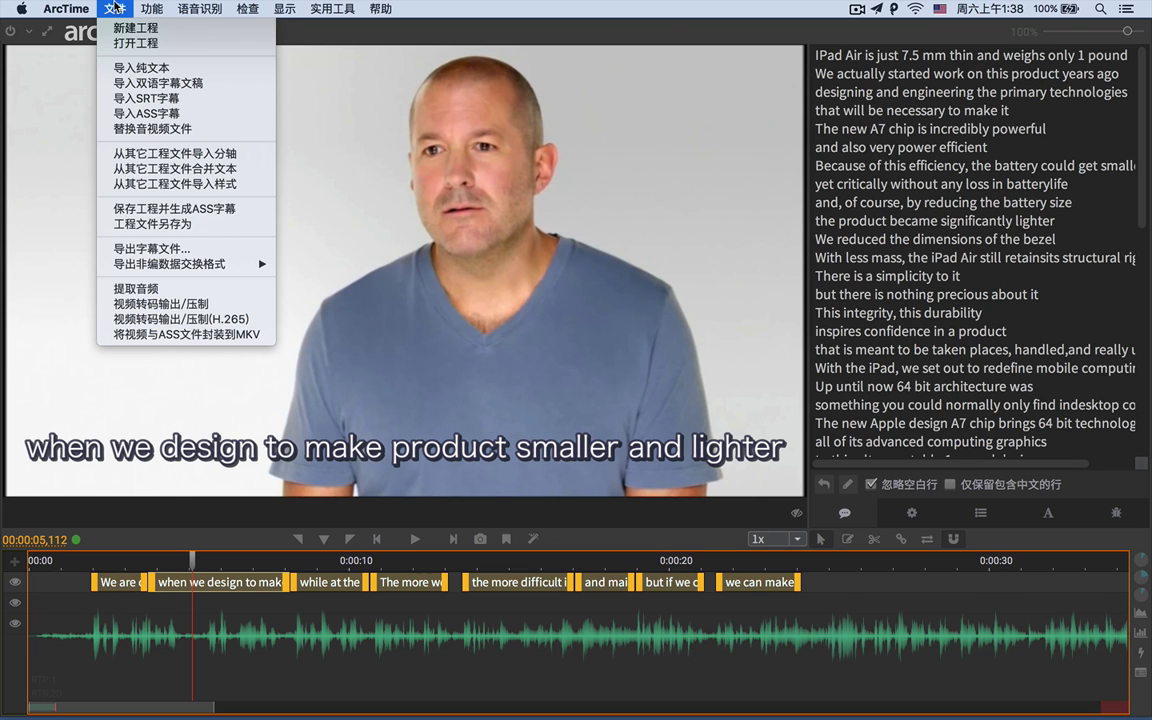
left_click(181, 249)
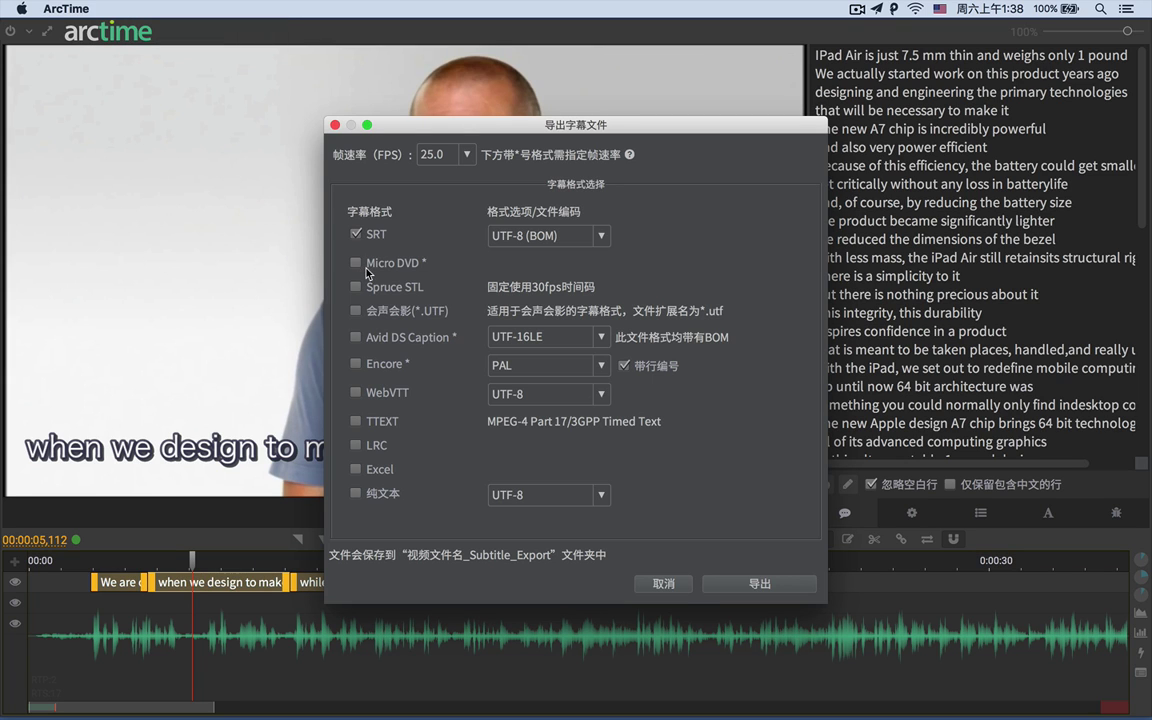
left_click(366, 299)
left_click(729, 580)
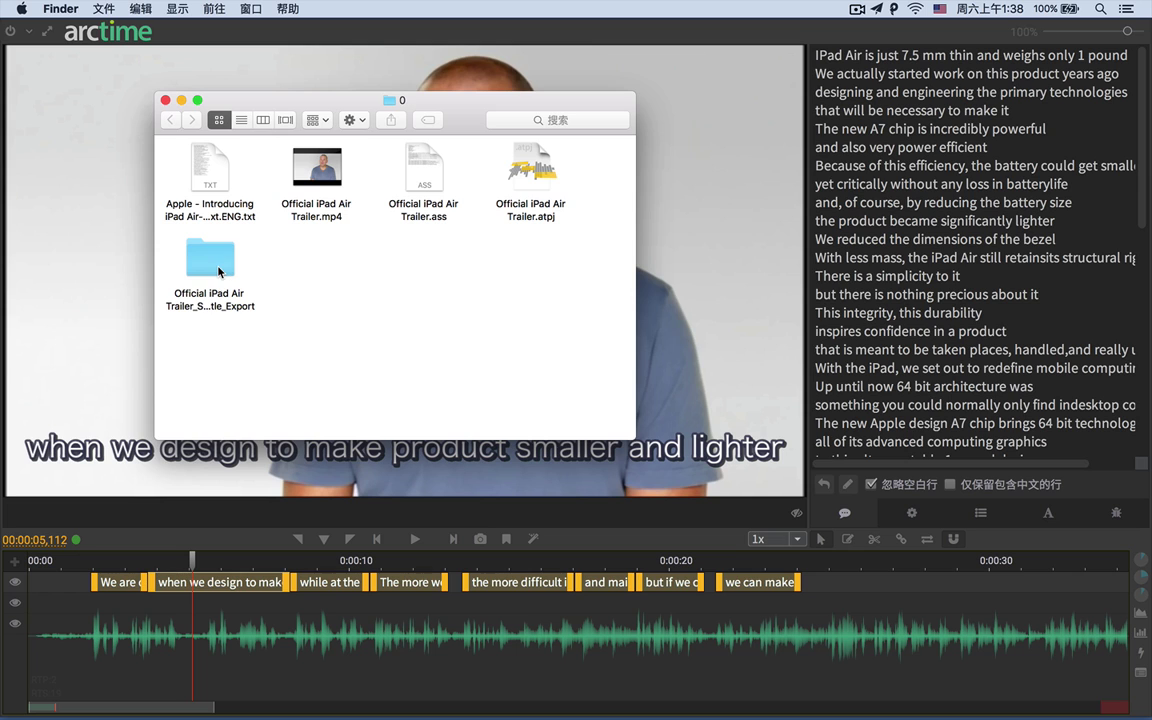
In Finder, preview the "Official iPad Air Trailer_Subtitle_Export" folder and open it to check the exported files.
left_click(219, 271)
key("space")
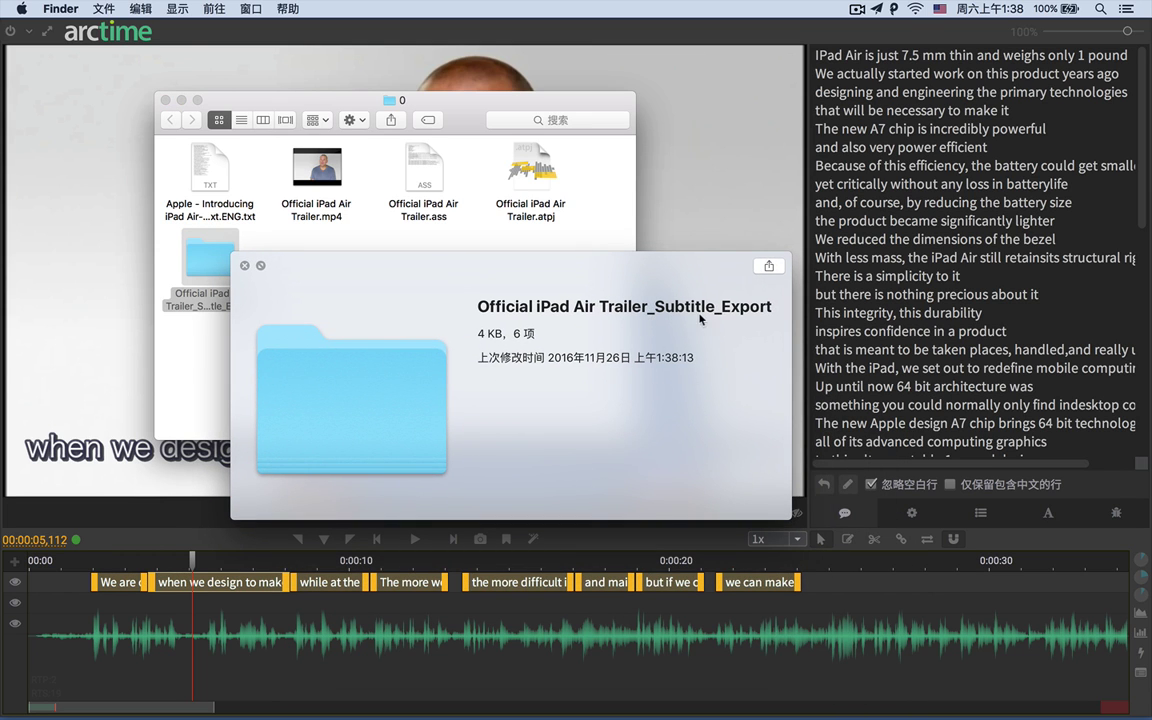
key("space")
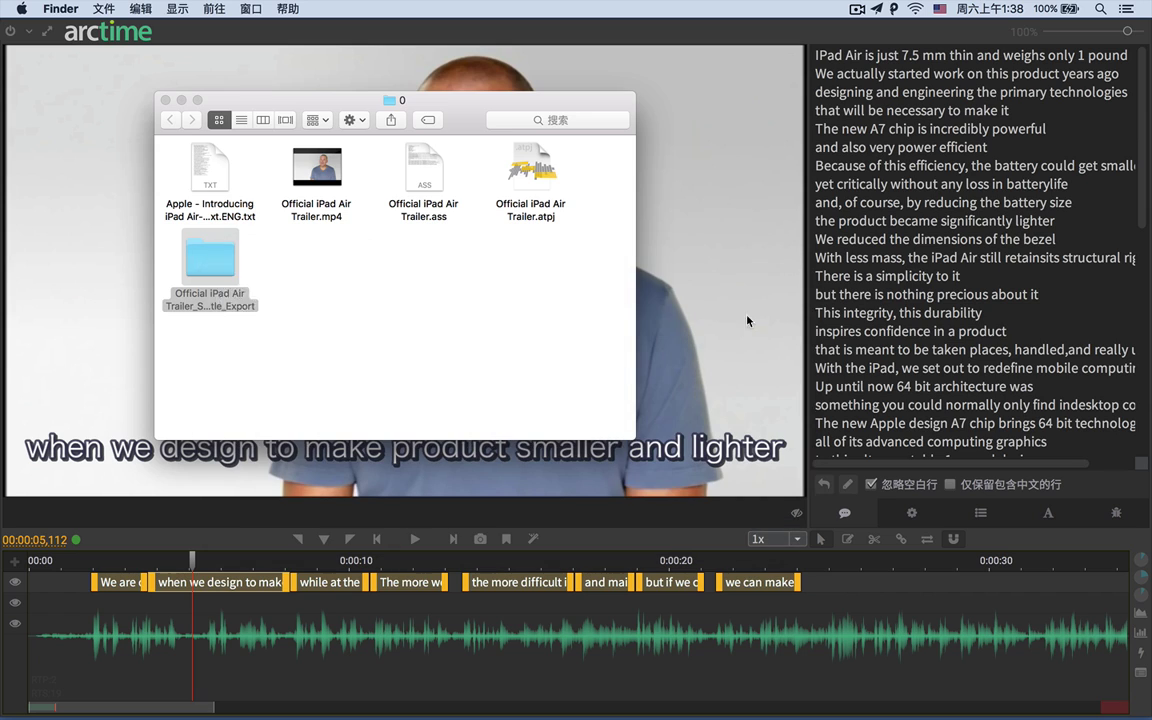
double_click(206, 260)
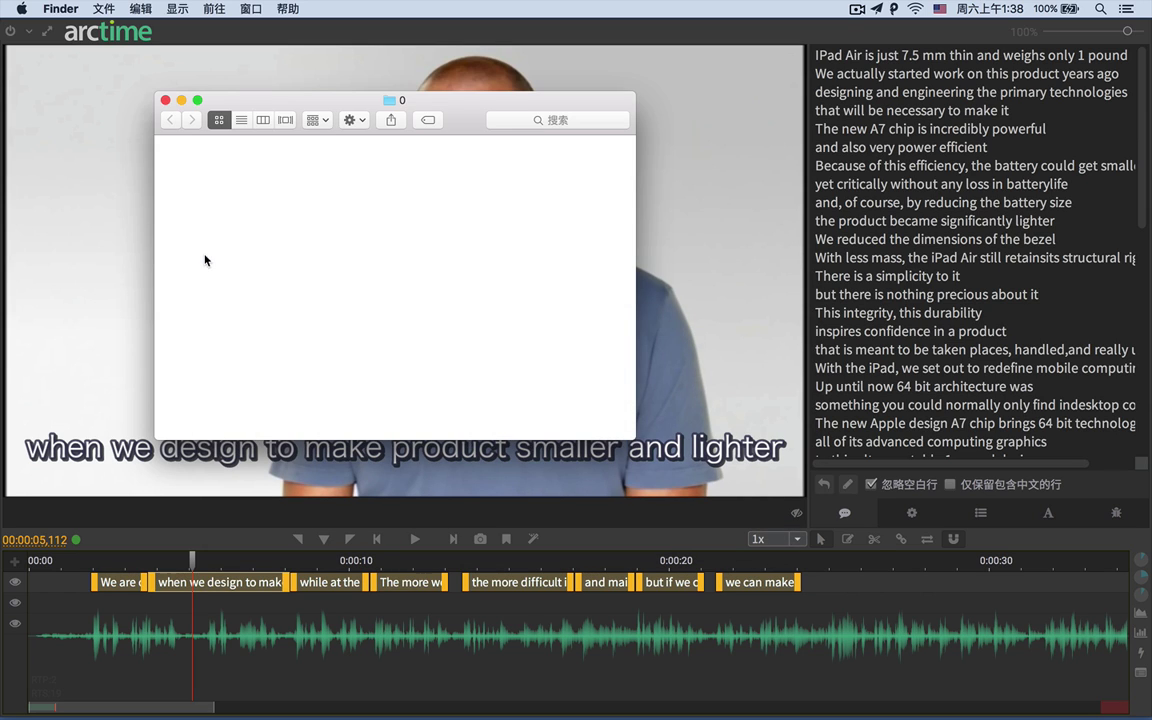
Go back to folder 0 in Finder and switch to the Arctime window.
key("super+bracketleft")
left_click(490, 283)
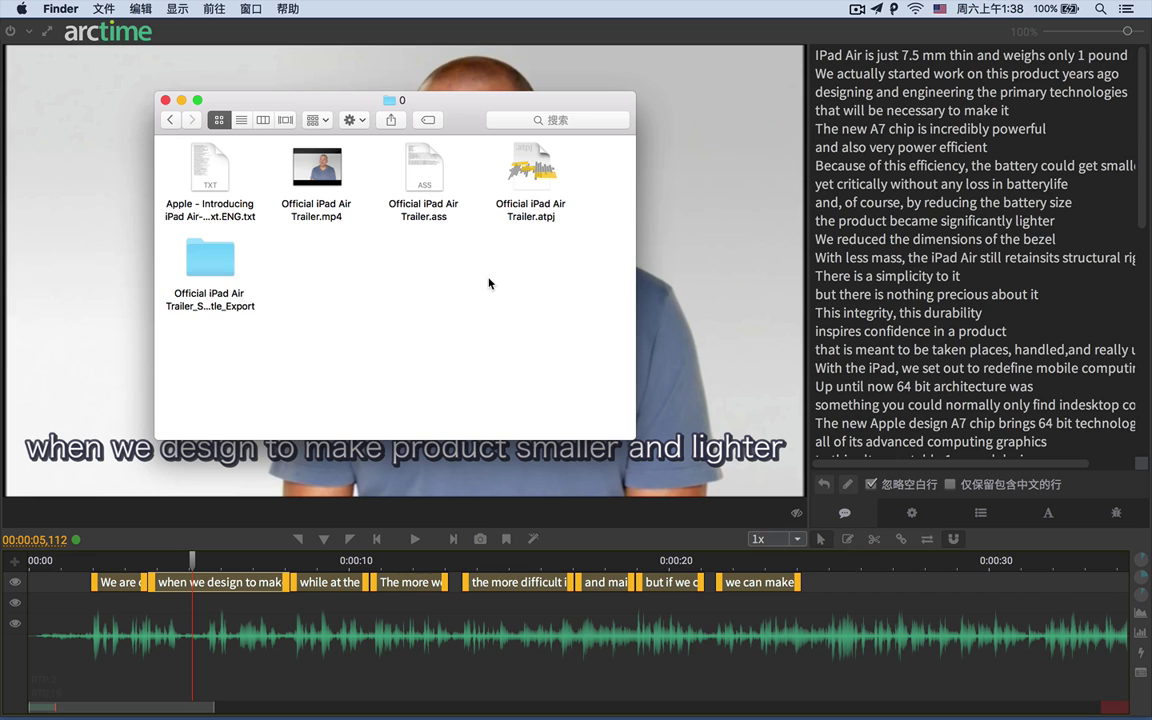
left_click(745, 286)
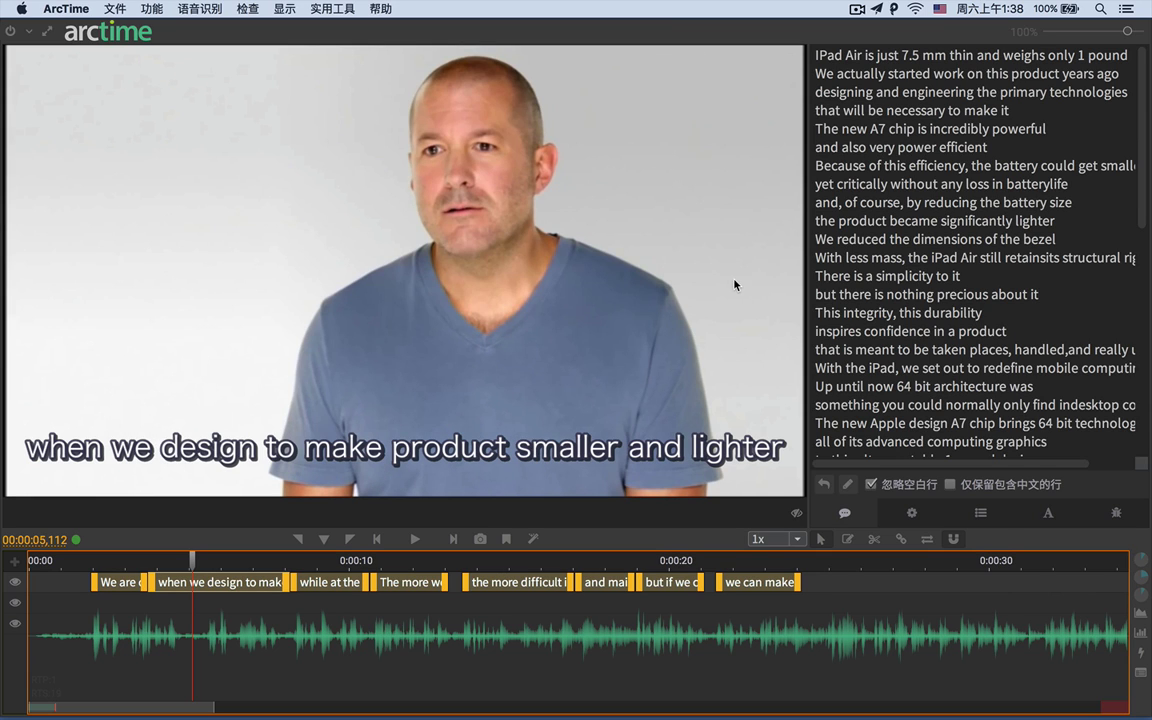
Change the Default ASS style's outline color to a bright yellow-green and apply the style edit.
left_click(1048, 512)
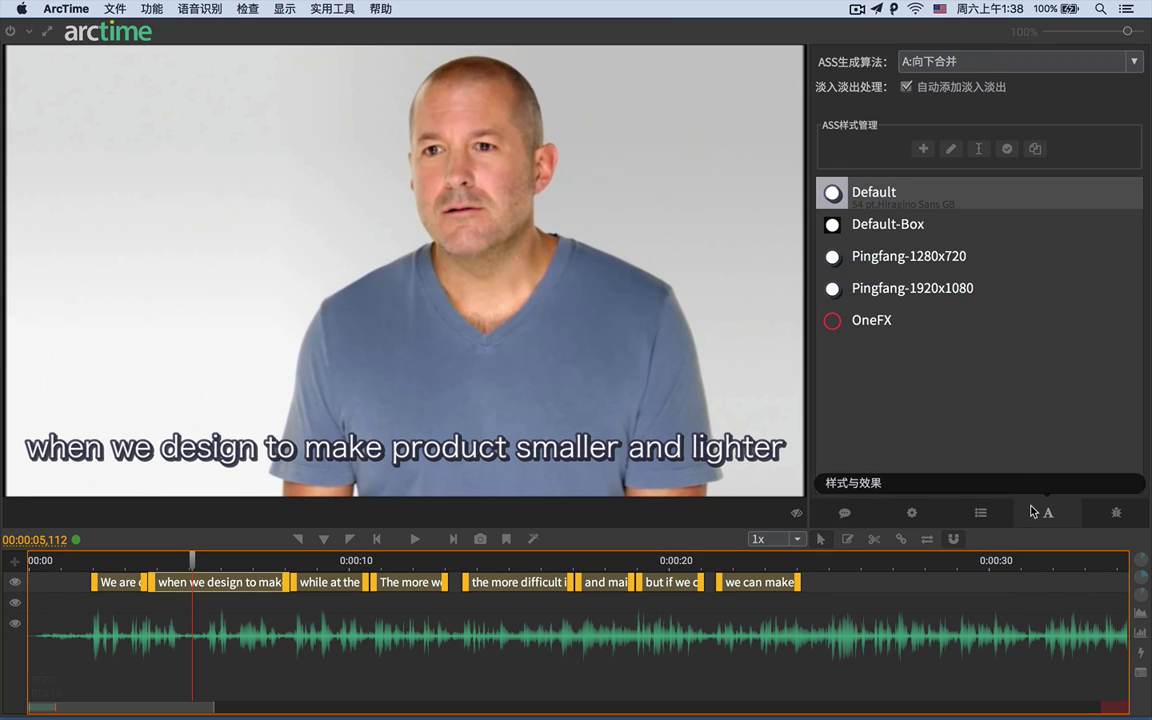
double_click(988, 200)
left_click(300, 497)
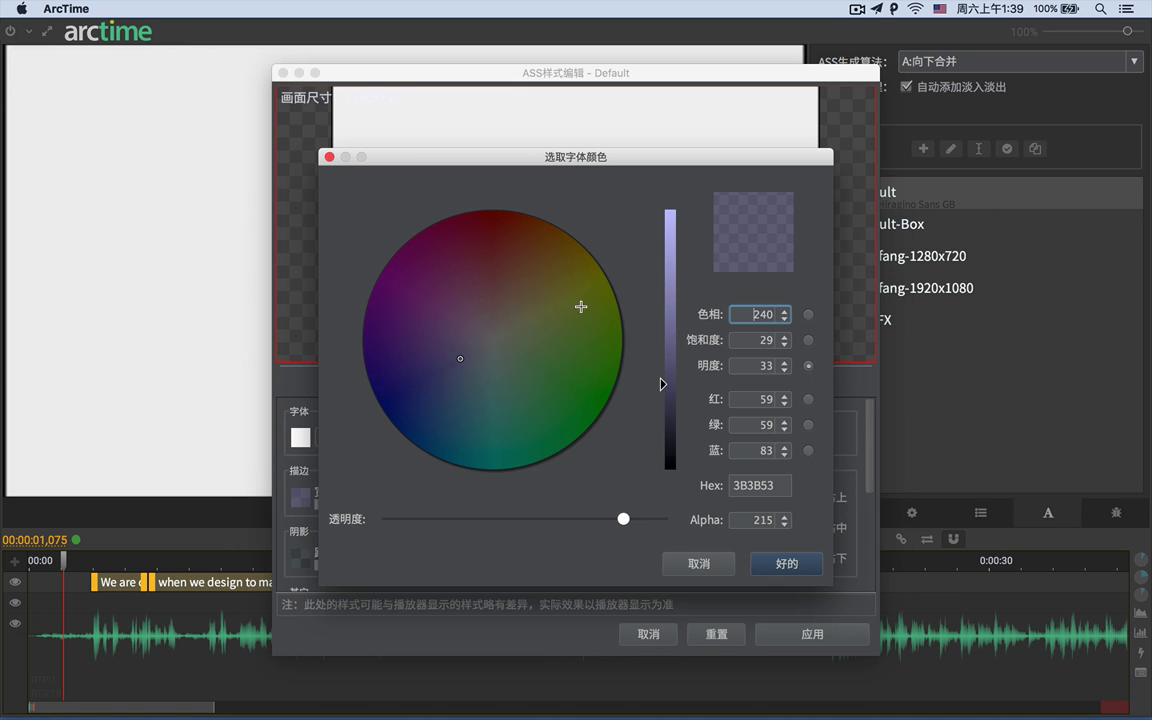
left_click(600, 297)
left_click_drag(668, 380, 668, 286)
left_click(789, 565)
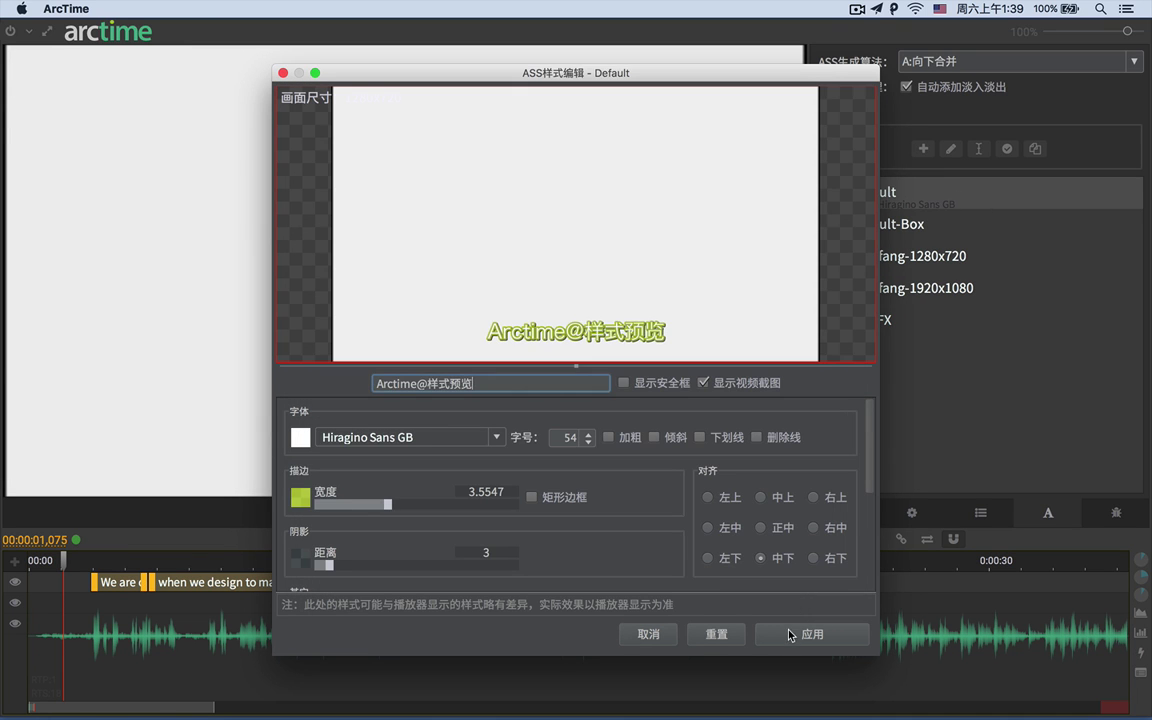
left_click(790, 634)
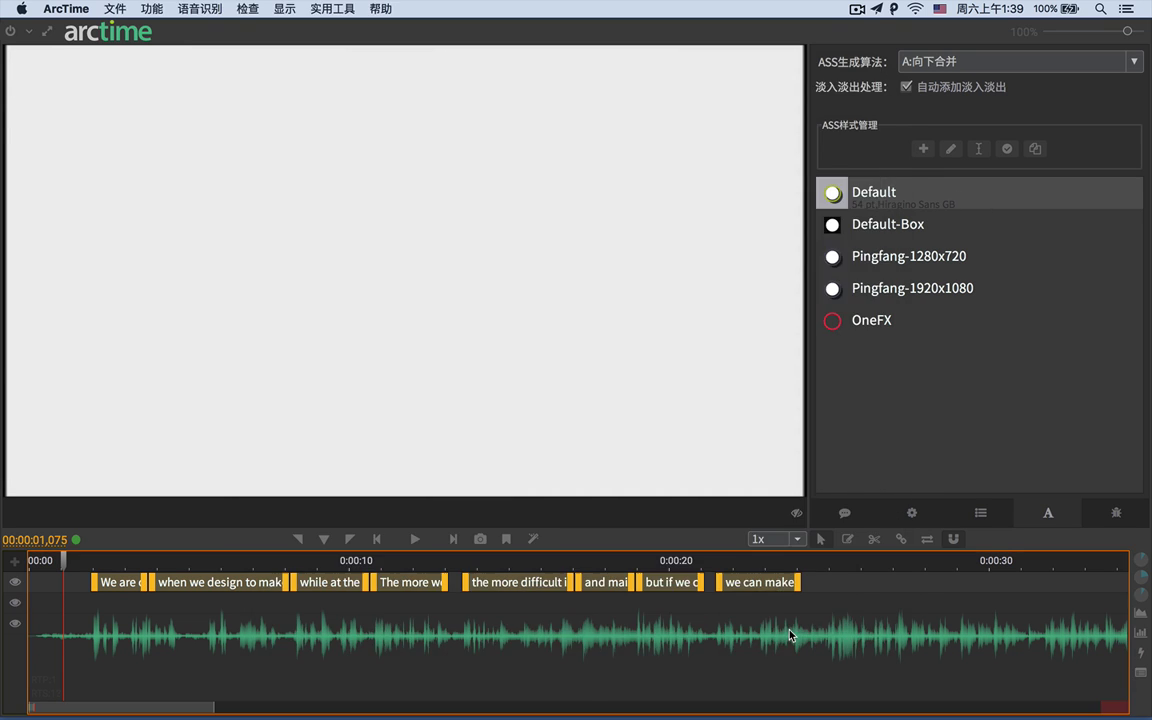
Apply the recolored Default style and play from about 1.1 seconds, pausing during the third subtitle line.
left_click(1007, 150)
key("space")
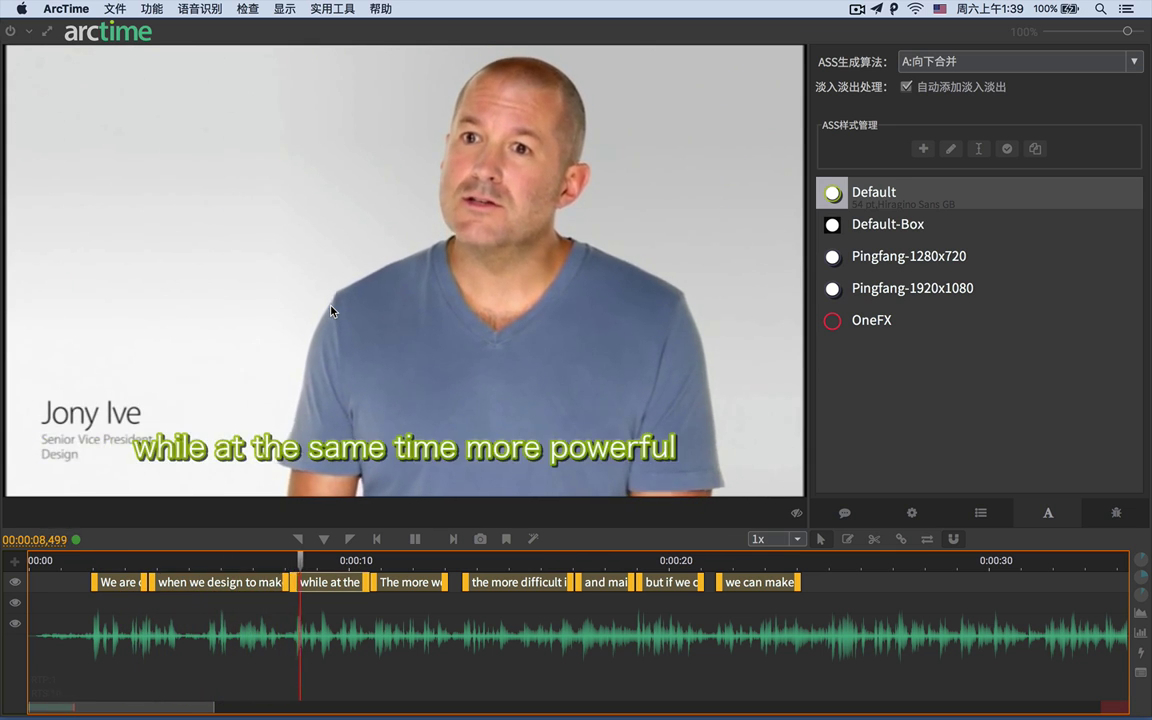
key("space")
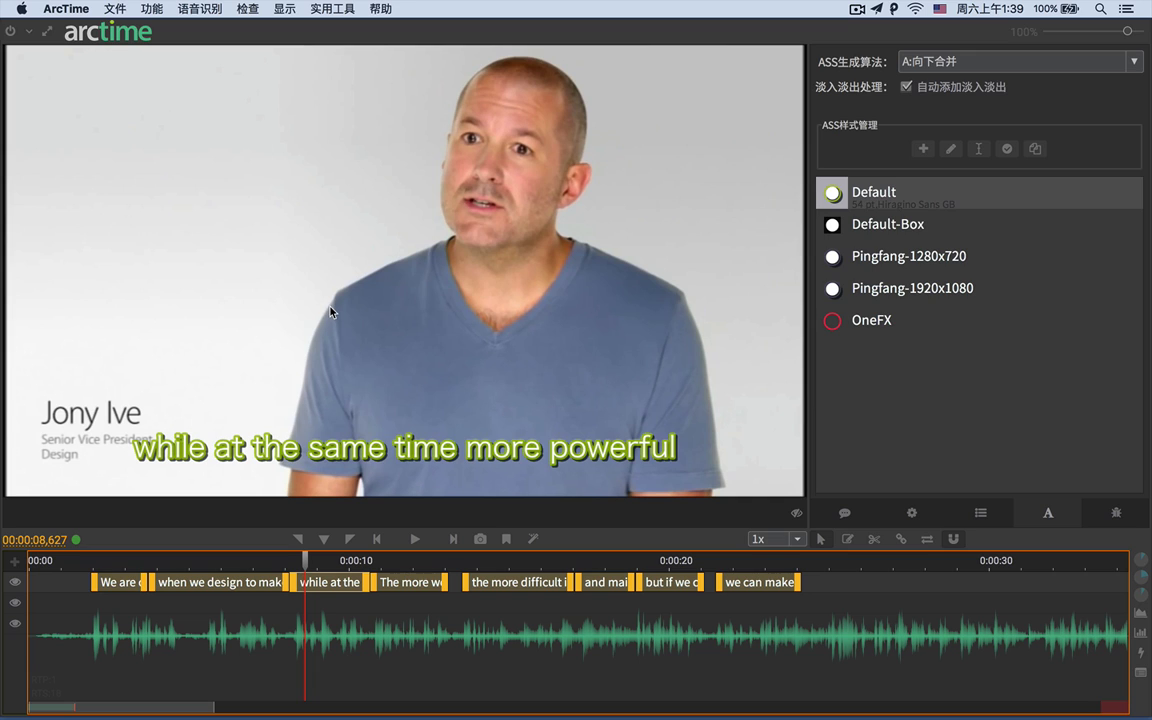
Transcode the subtitled video to MP4 in constant-quality CRF mode with CRF 24 and the medium preset (6).
left_click(115, 9)
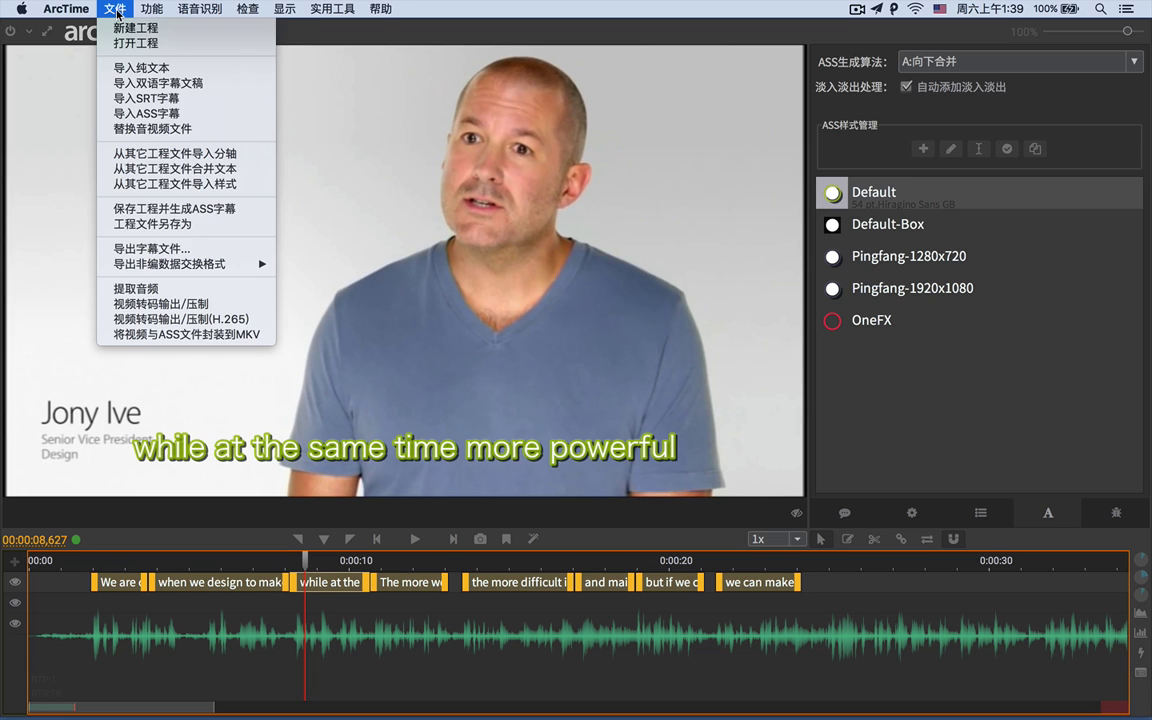
left_click(209, 305)
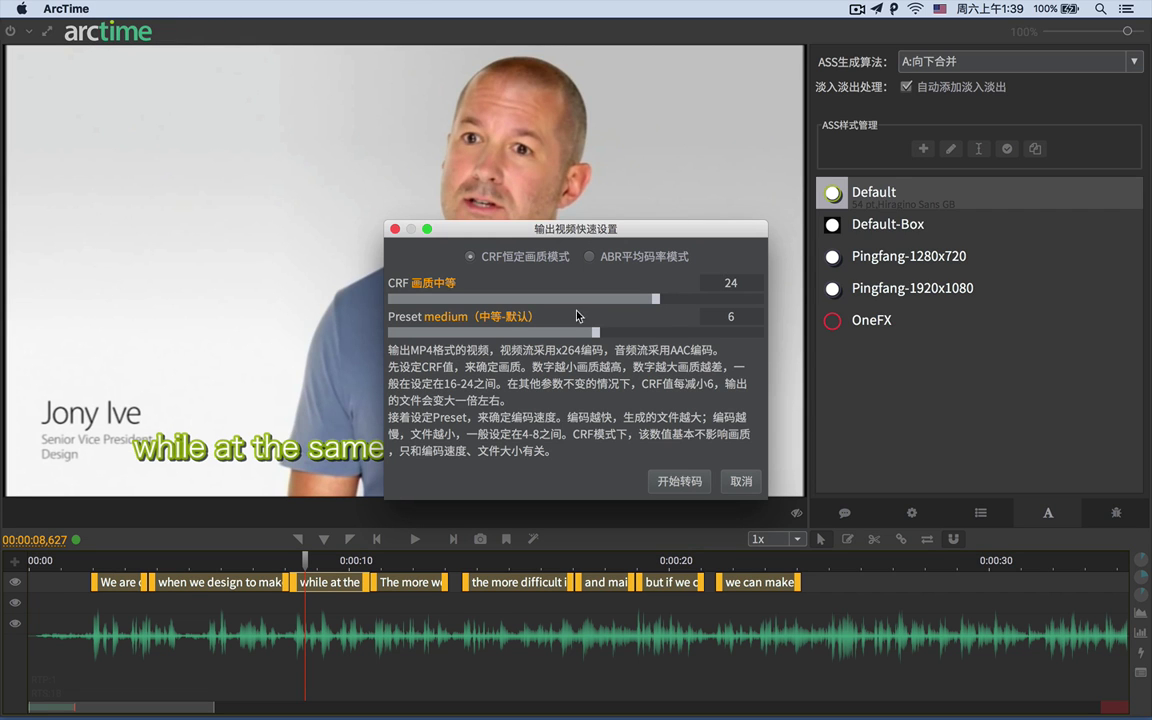
left_click(679, 481)
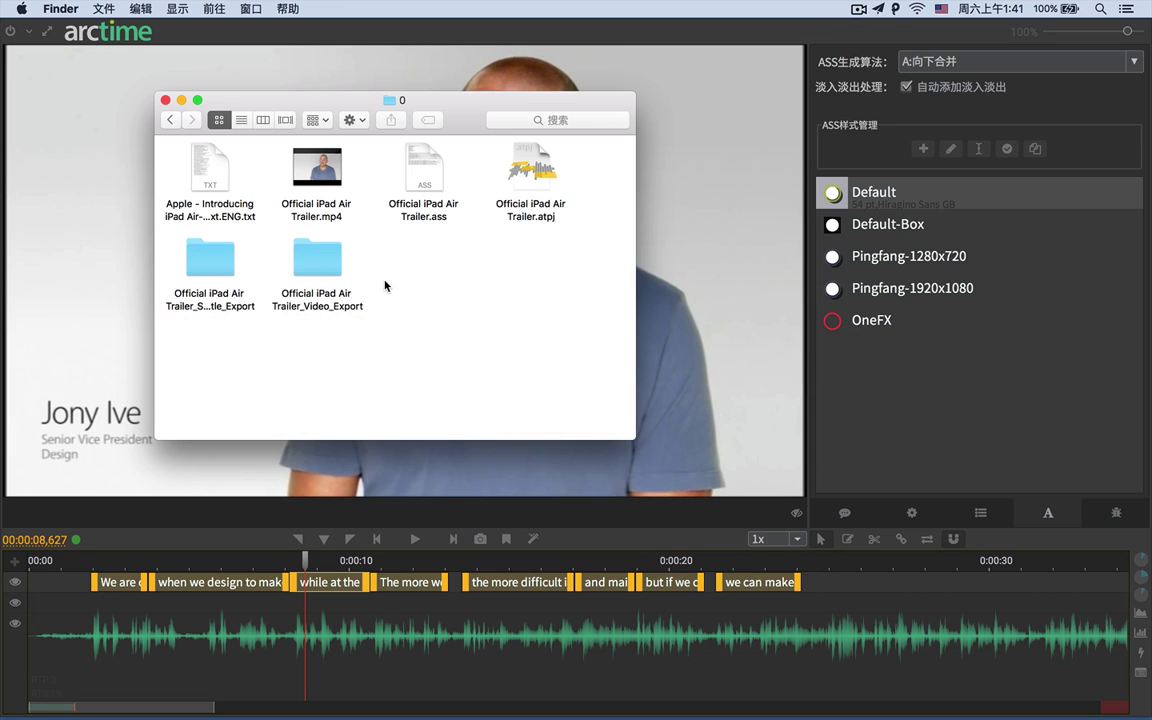
In Finder, open the "Official iPad Air Trailer_Video_Export" folder and preview the exported "Official iPad Air Trailer.mp4" to check its subtitles.
left_click(329, 262)
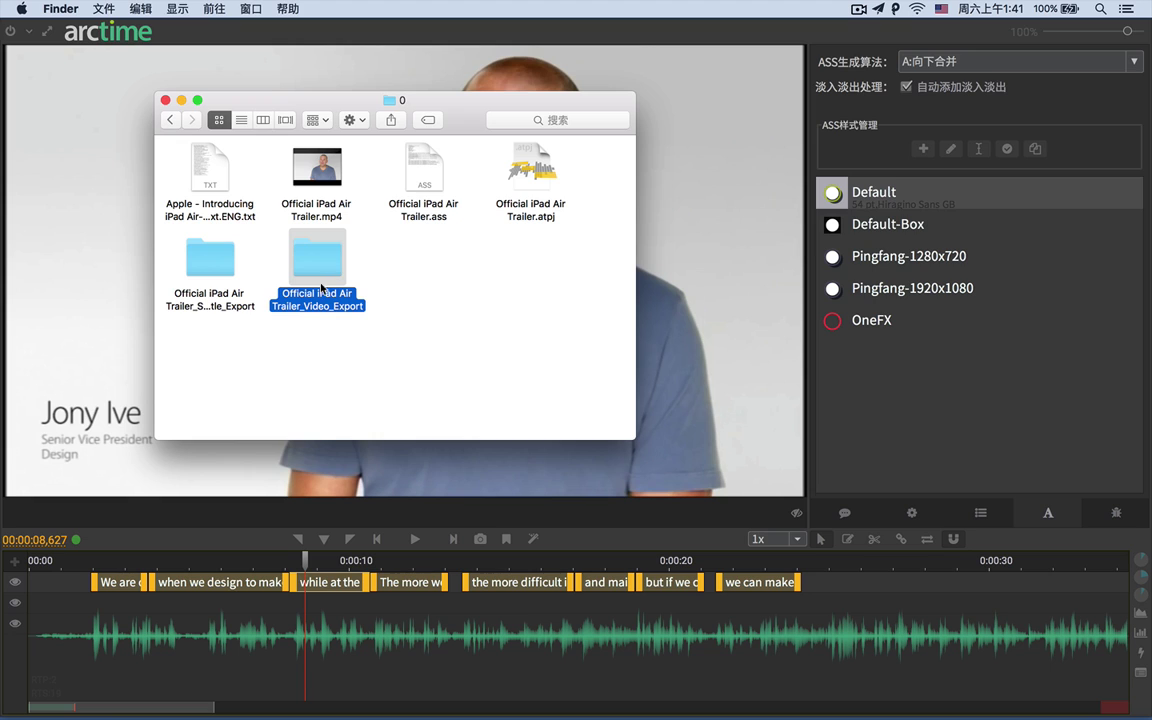
double_click(311, 241)
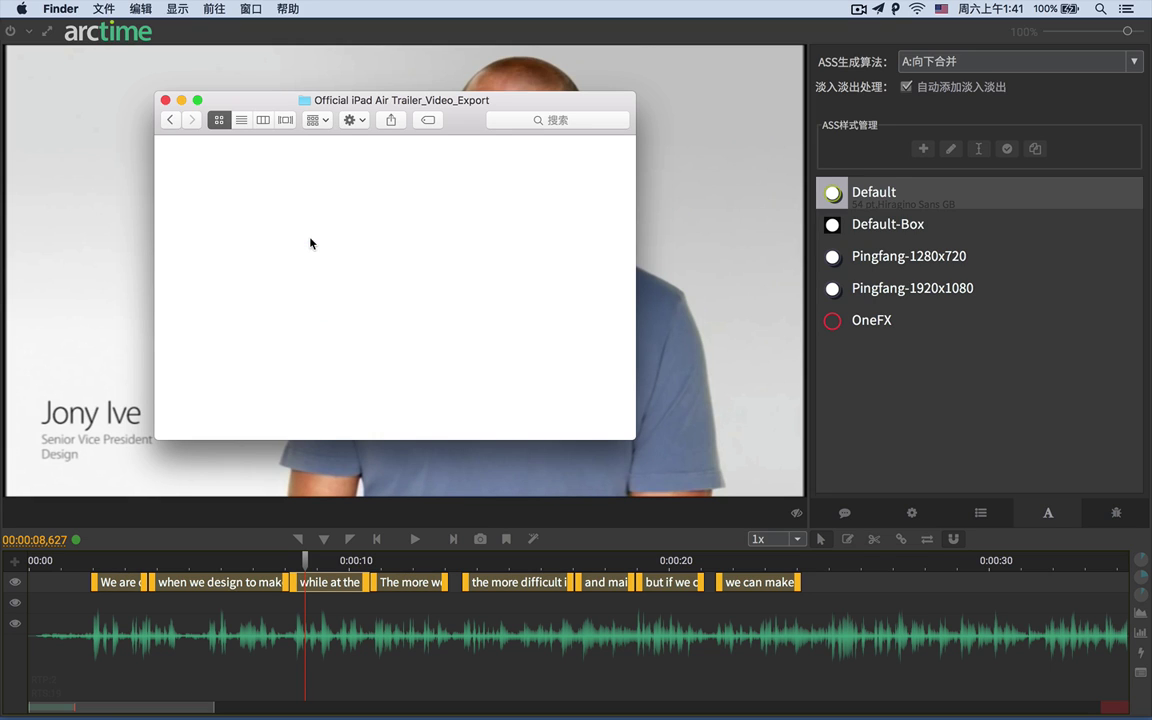
left_click(205, 158)
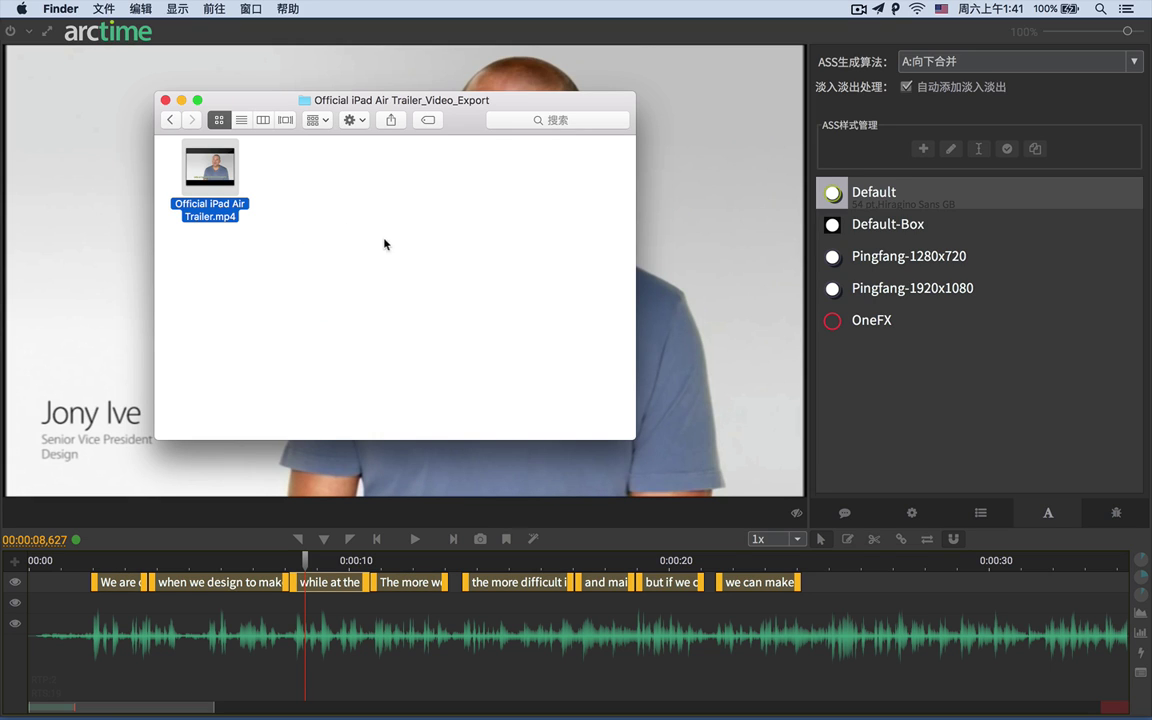
key("space")
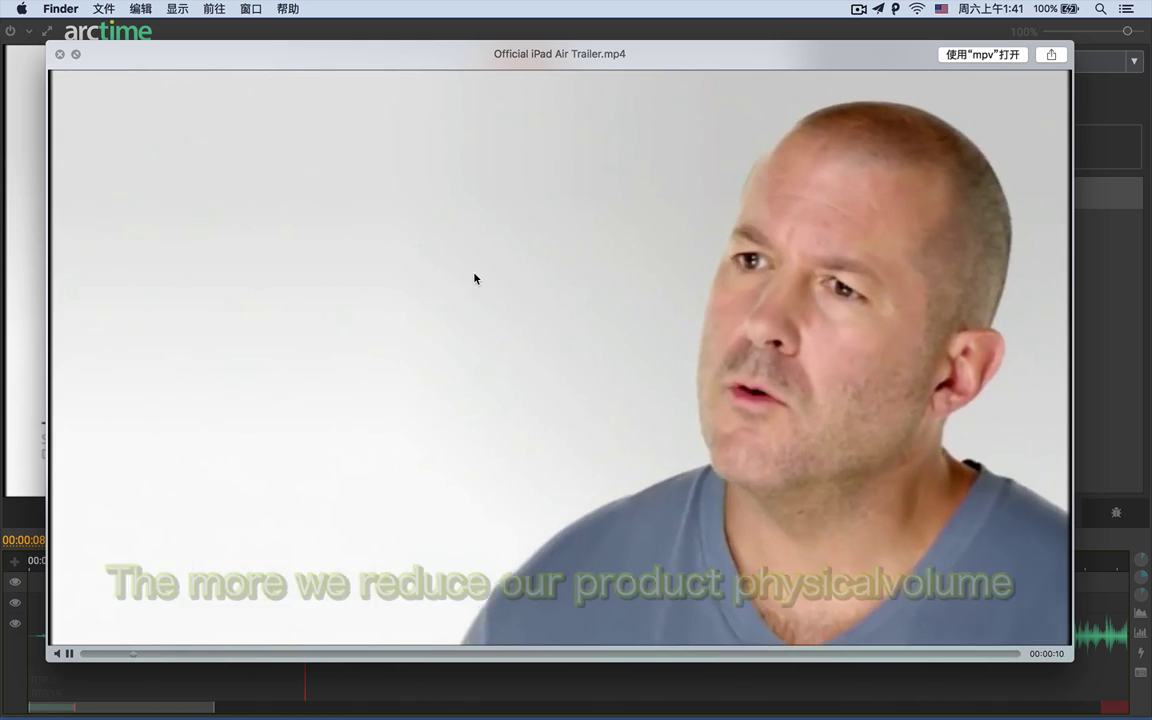
key("space")
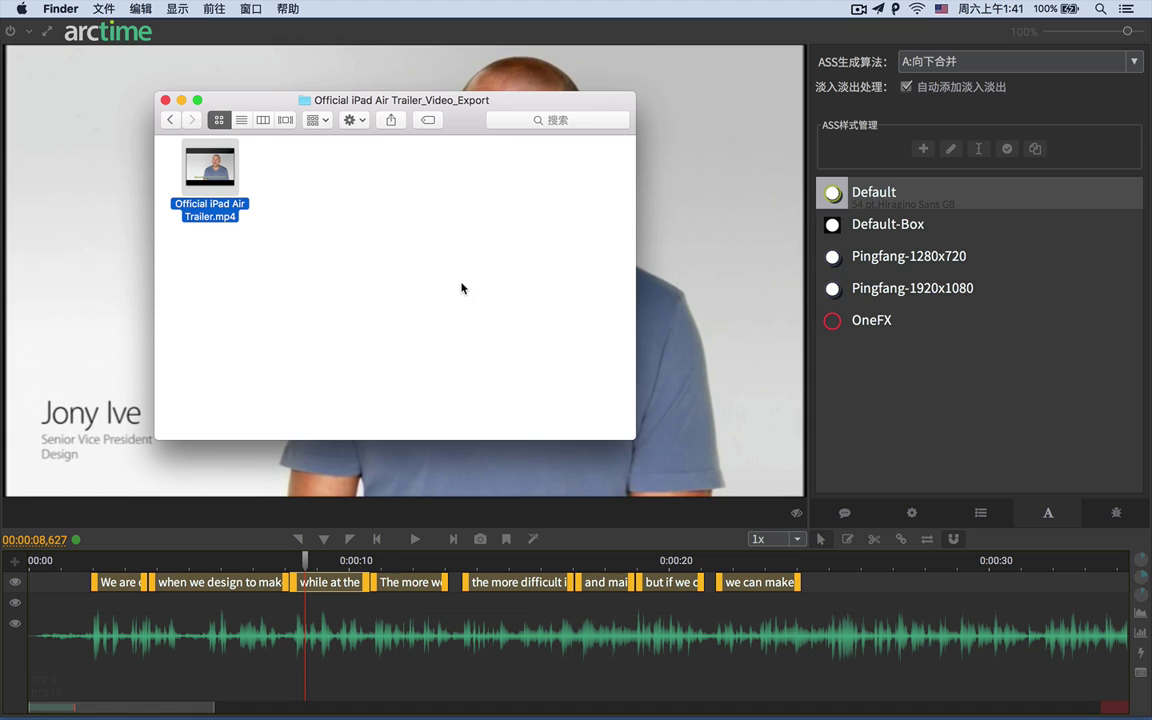
left_click(461, 288)
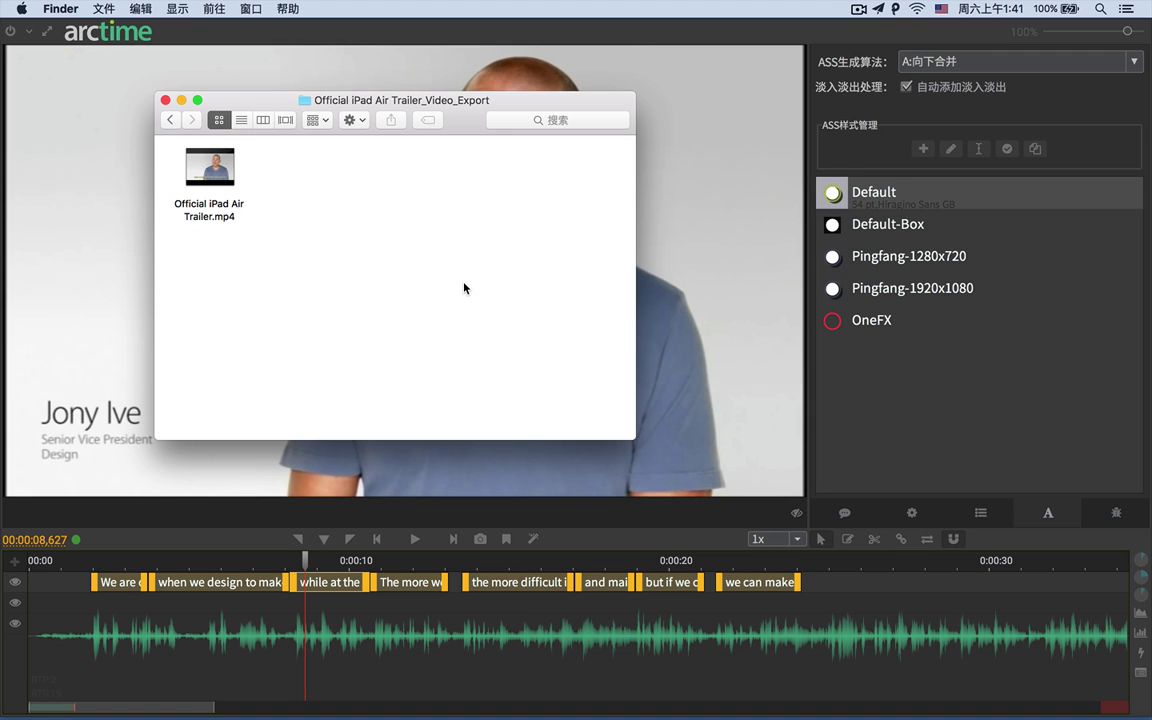
Return to Arctime and quit it, saving the project on exit.
left_click(129, 140)
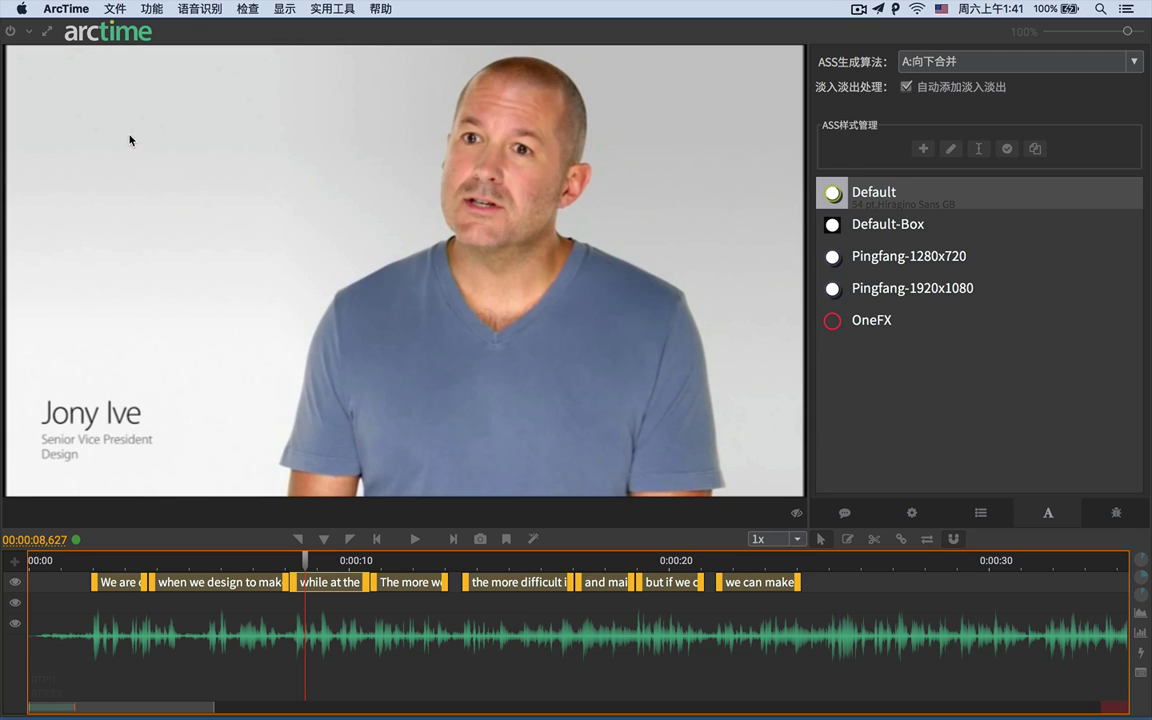
left_click(10, 31)
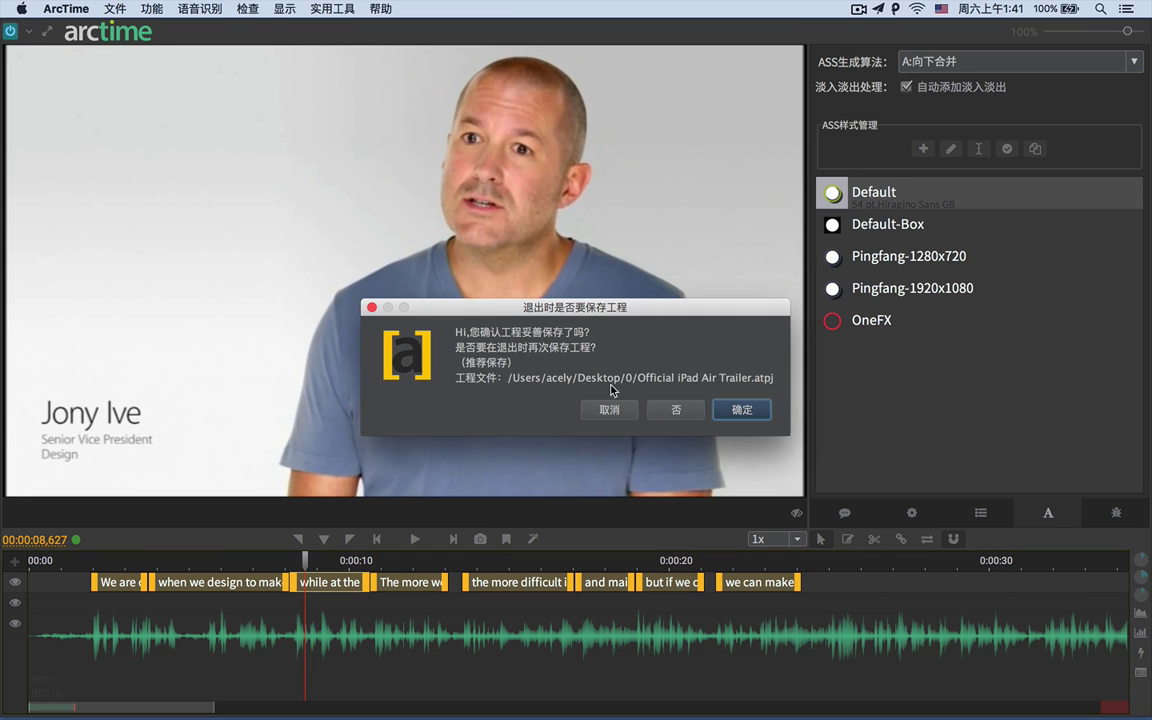
left_click(738, 412)
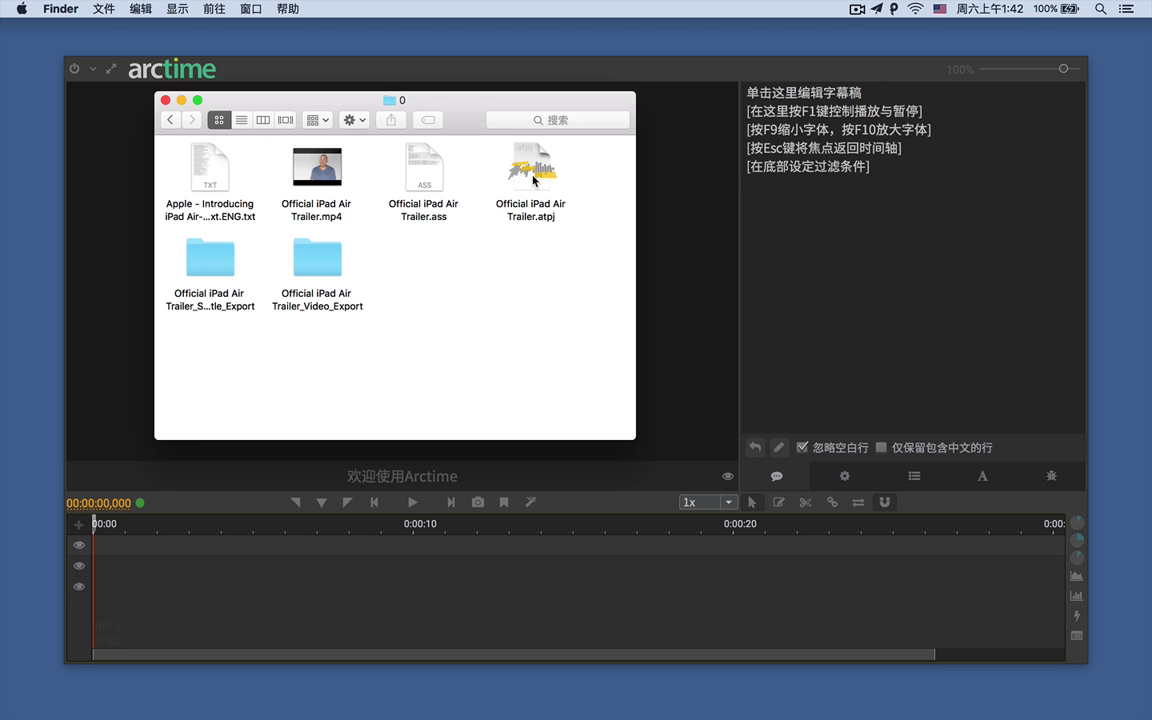
Reopen "Official iPad Air Trailer.atpj" from folder 0 in the restarted Arctime and move the playhead to about 1.2 seconds.
left_click_drag(535, 173, 681, 231)
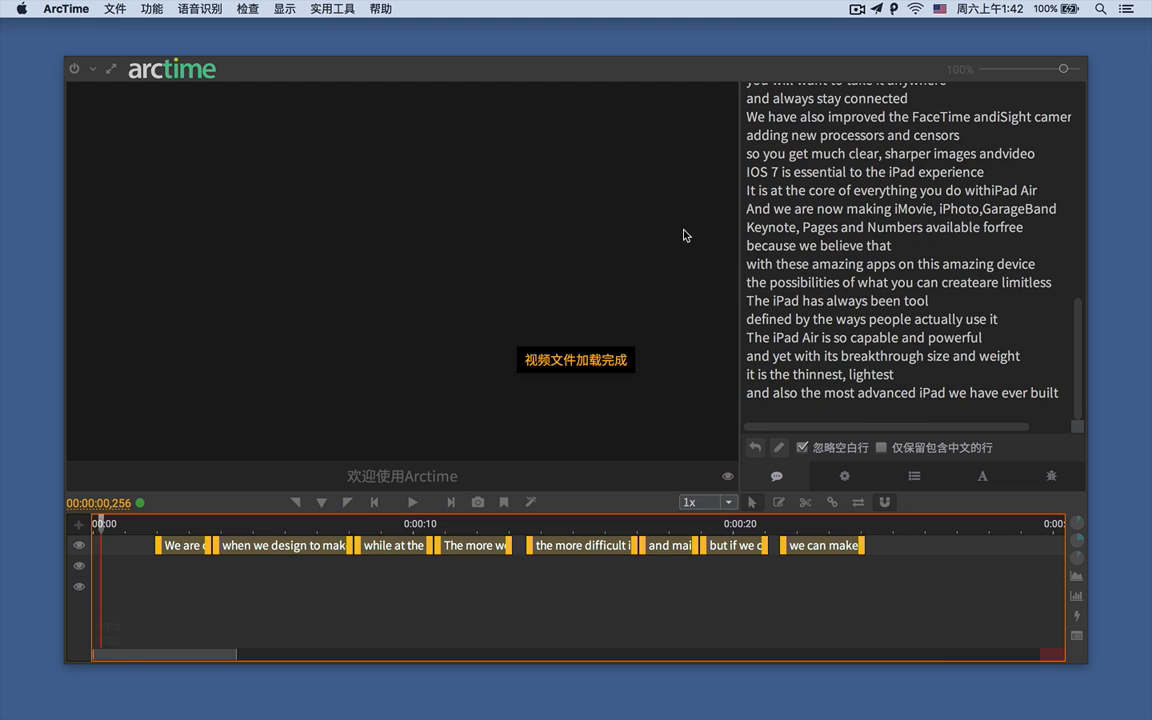
left_click(116, 9)
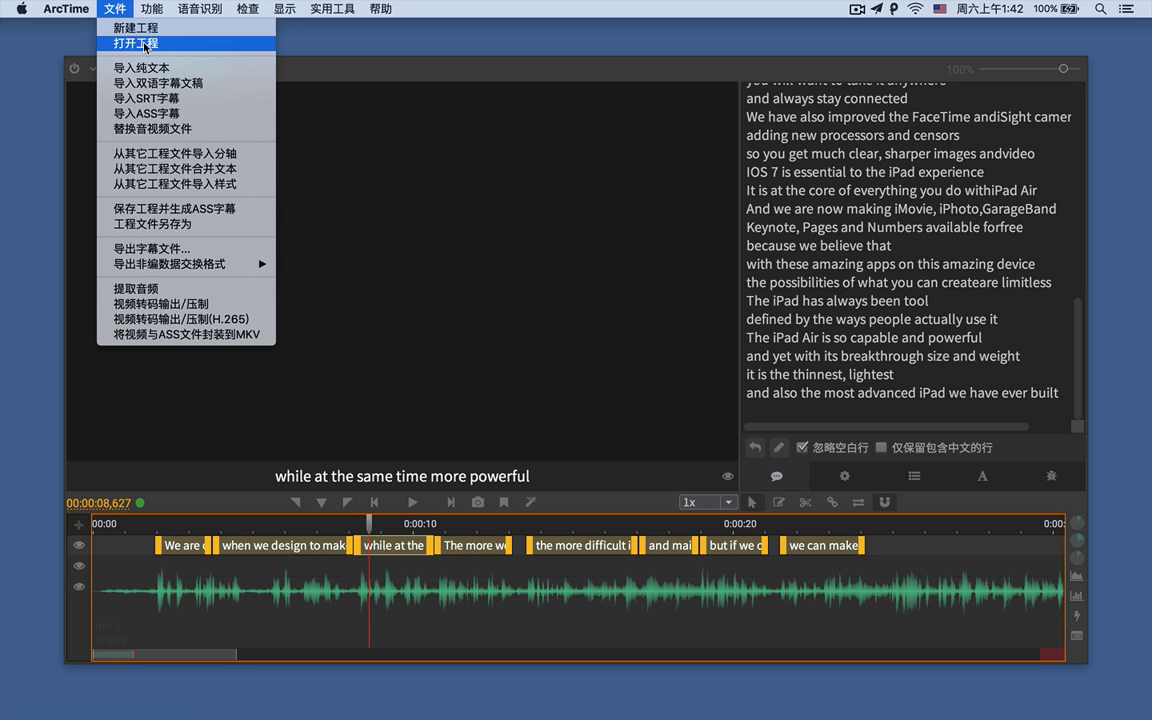
left_click(174, 44)
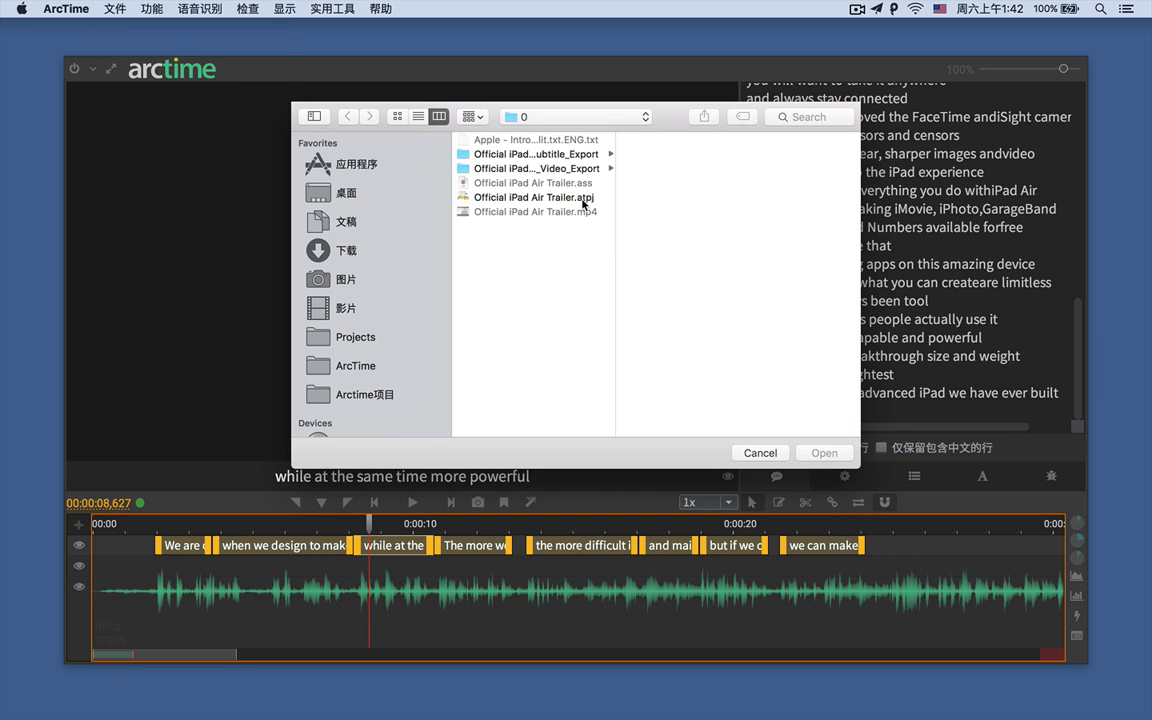
left_click(560, 177)
key("Return")
left_click_drag(370, 522, 128, 522)
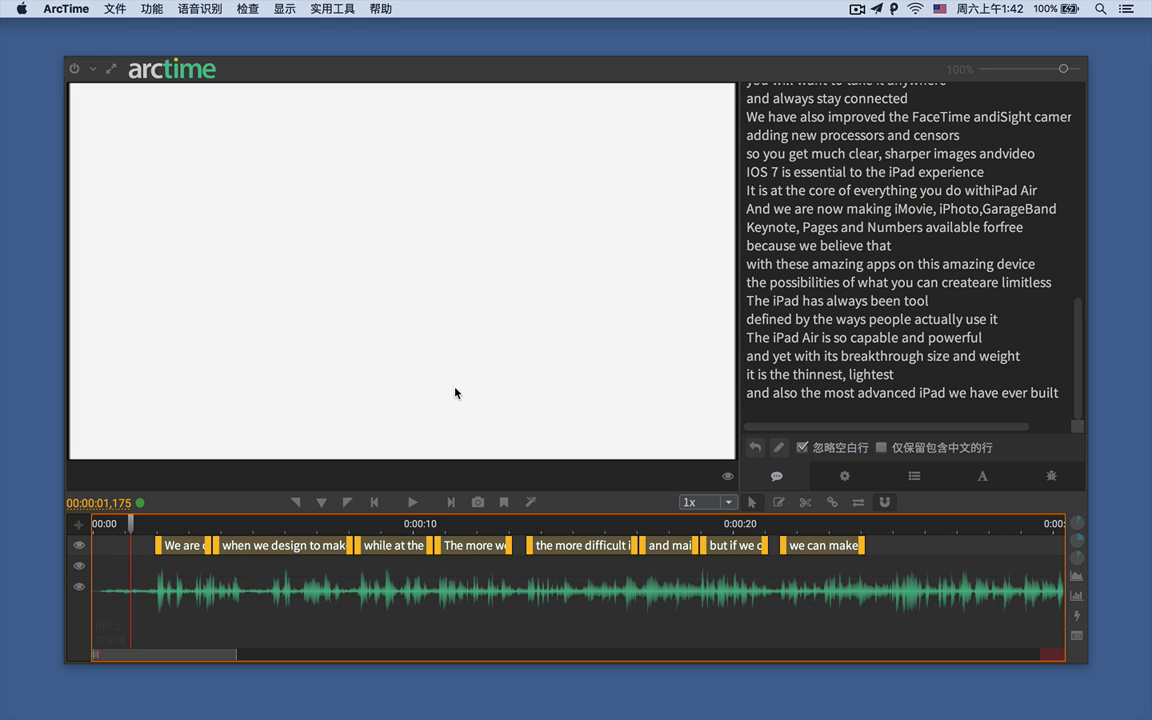